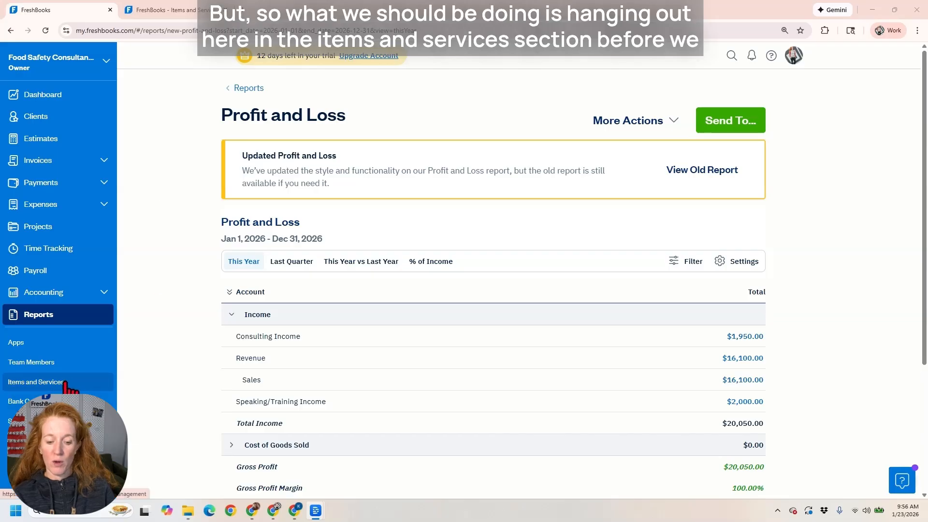
# Show the 10 services in Items and Services, each with its mapped income account.
pyautogui.click(186, 11)
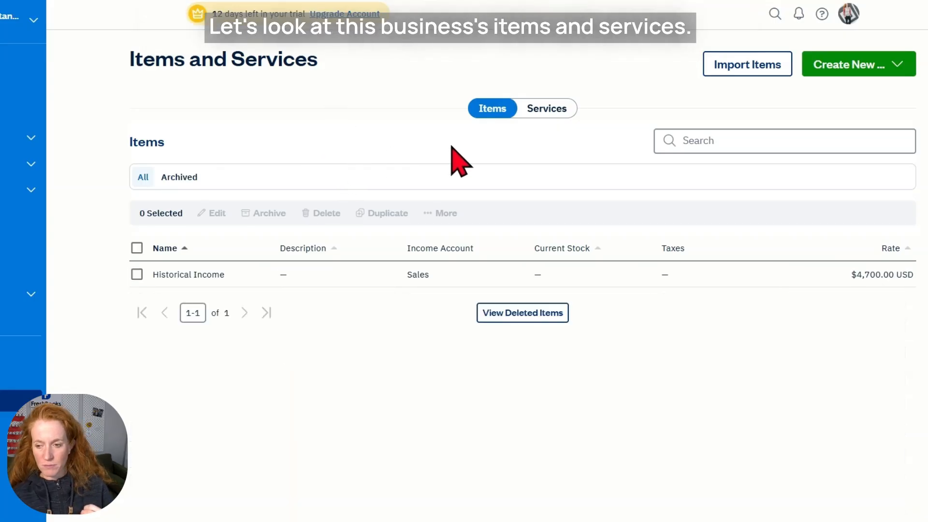
pyautogui.click(545, 119)
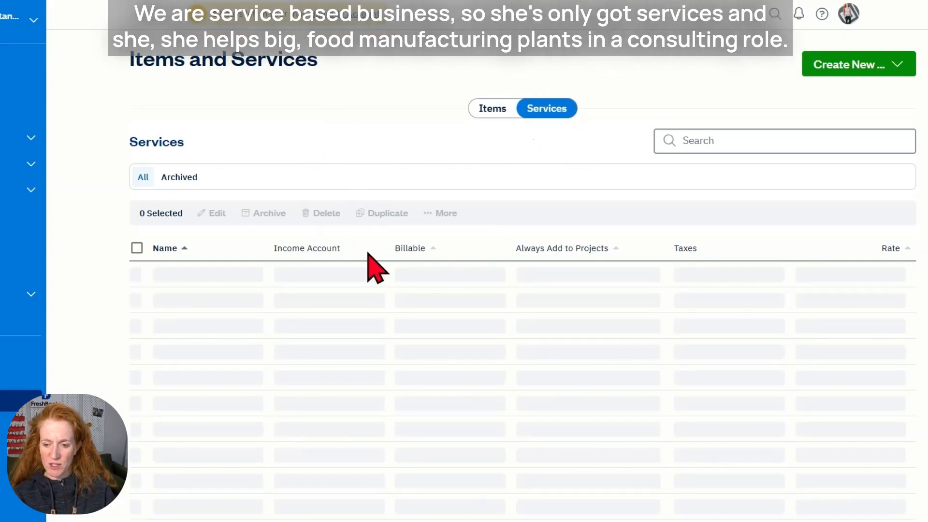
pyautogui.scroll(-1, 364, 244)
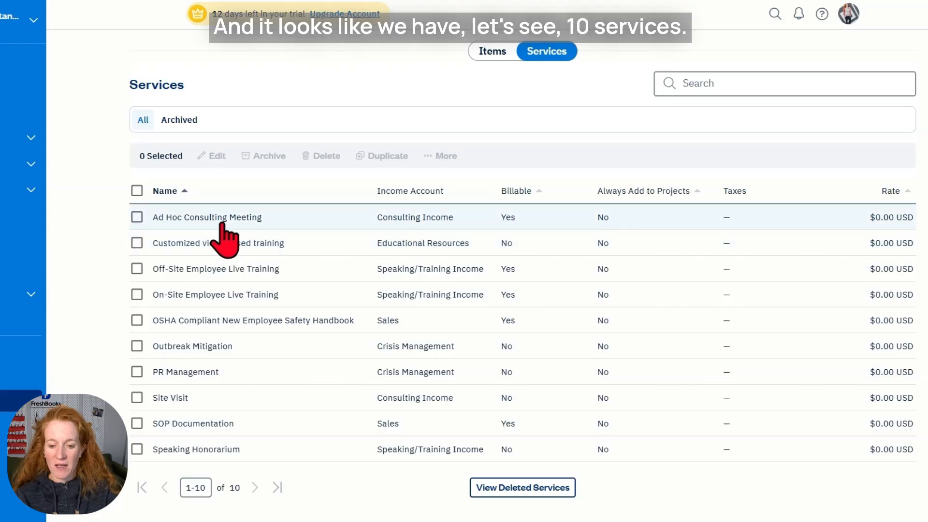
pyautogui.click(136, 190)
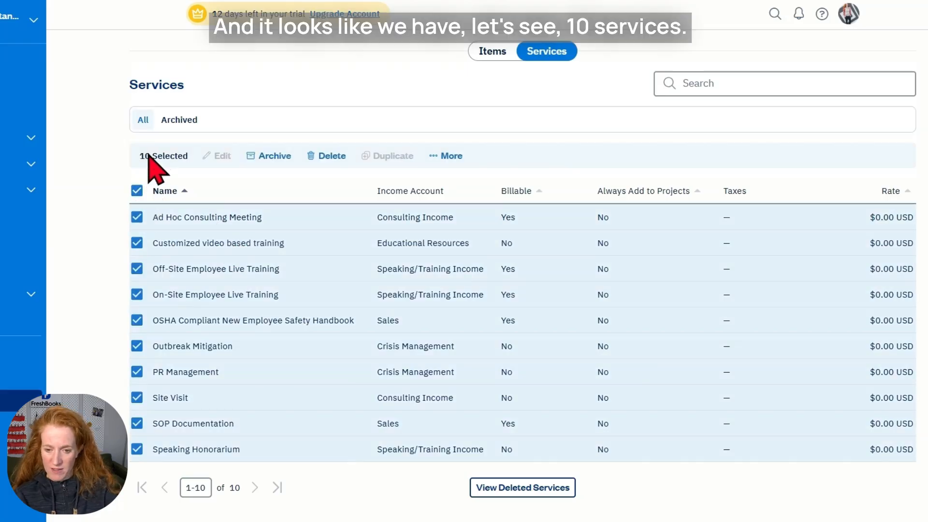
pyautogui.click(137, 191)
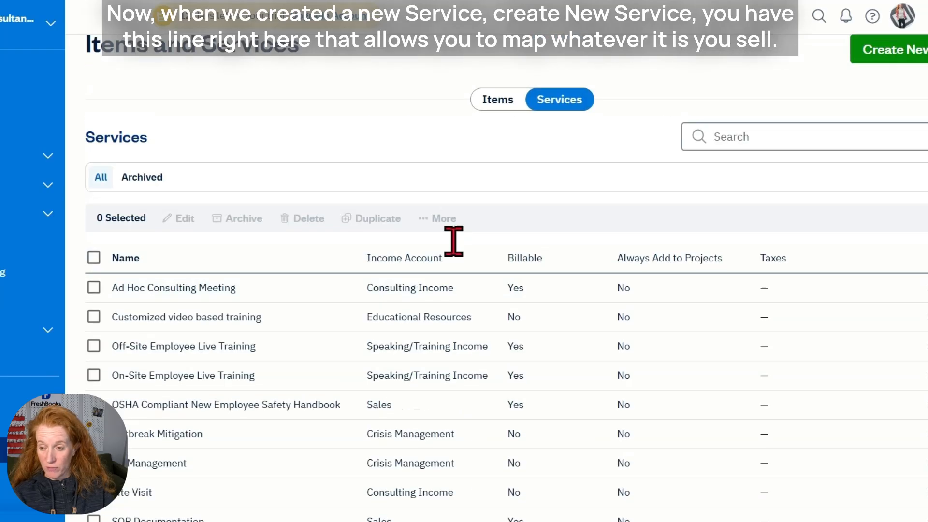
pyautogui.scroll(1, 454, 241)
pyautogui.click(891, 73)
pyautogui.click(827, 186)
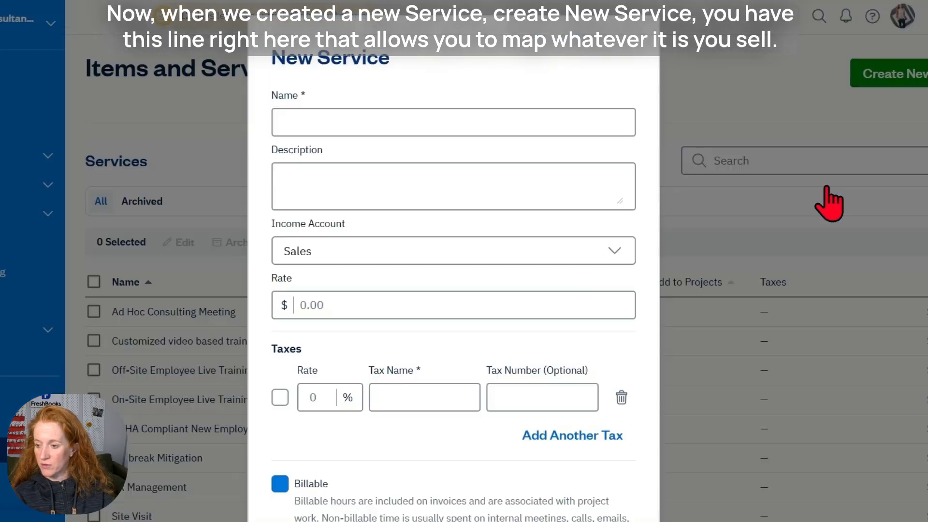
pyautogui.click(344, 252)
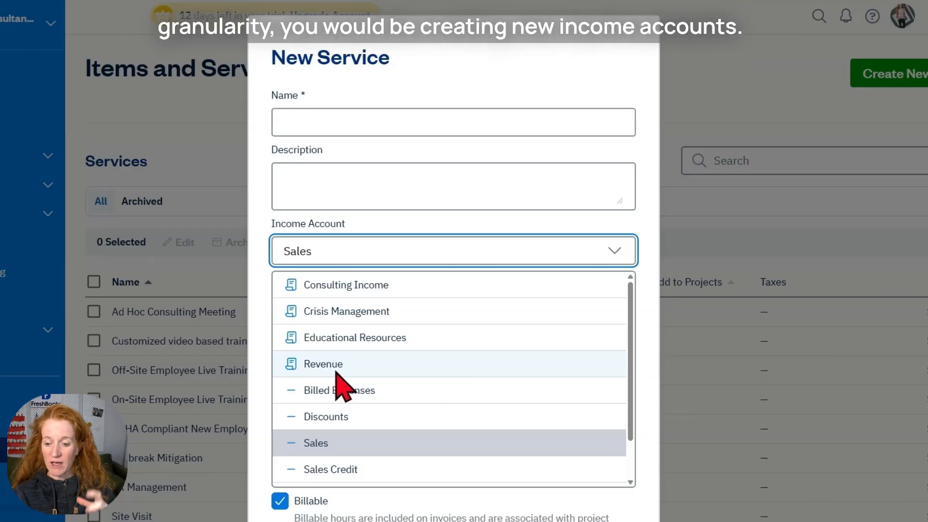
pyautogui.click(367, 239)
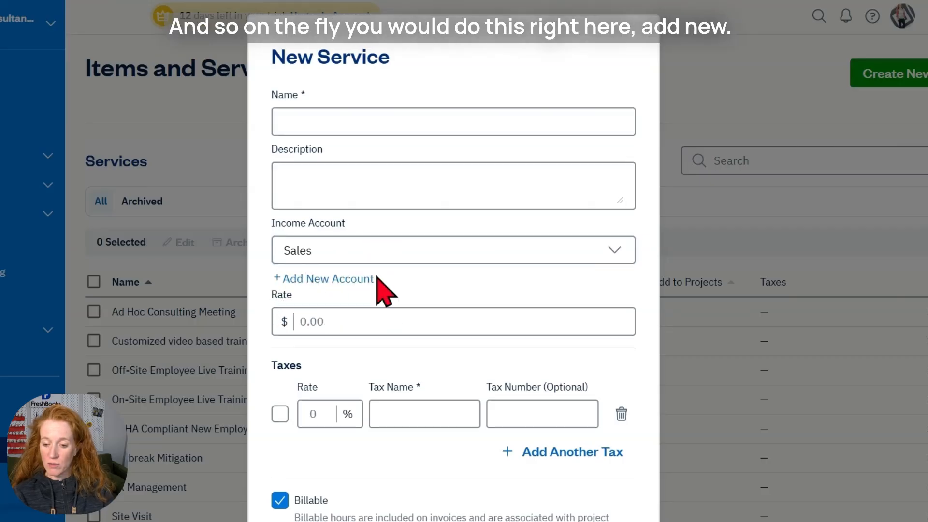
pyautogui.scroll(-3, 383, 285)
pyautogui.click(306, 484)
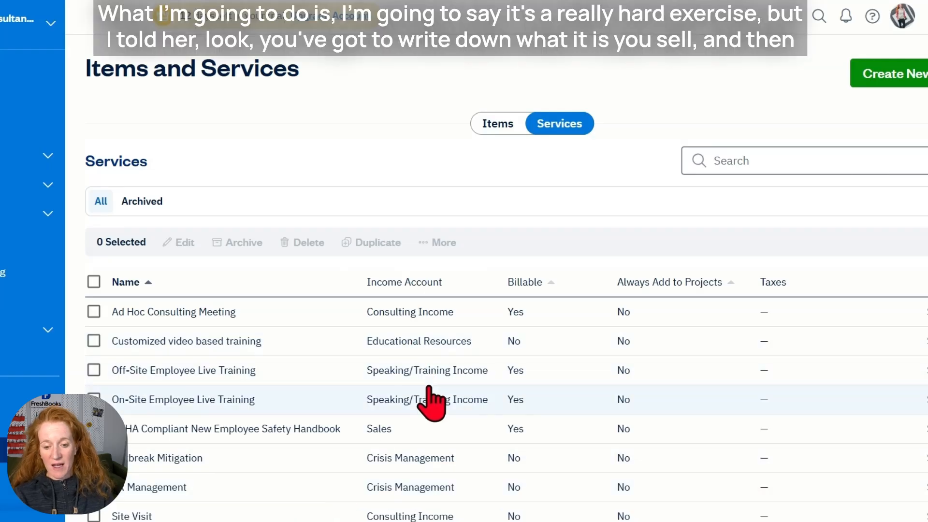
pyautogui.scroll(-3, 432, 403)
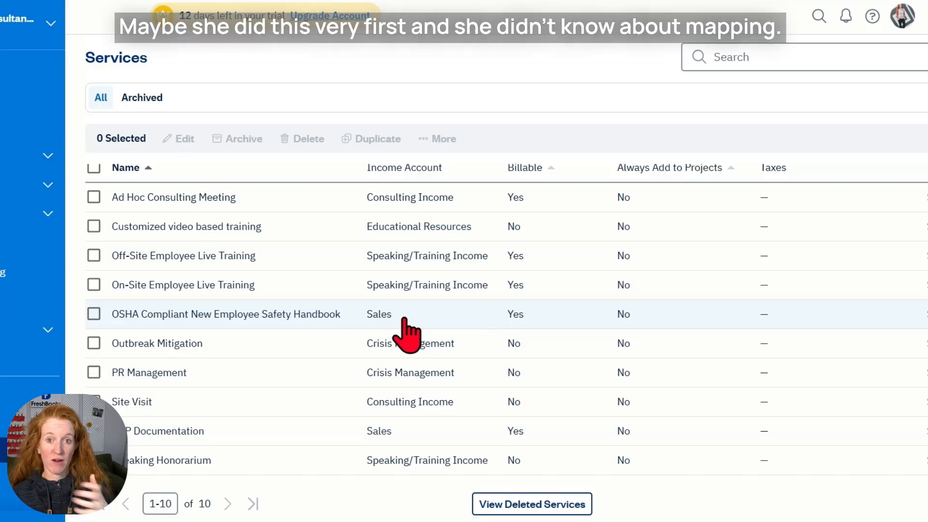
# Change OSHA Compliant New Employee Safety Handbook and SOP Documentation to the Educational Resources income account.
pyautogui.click(94, 314)
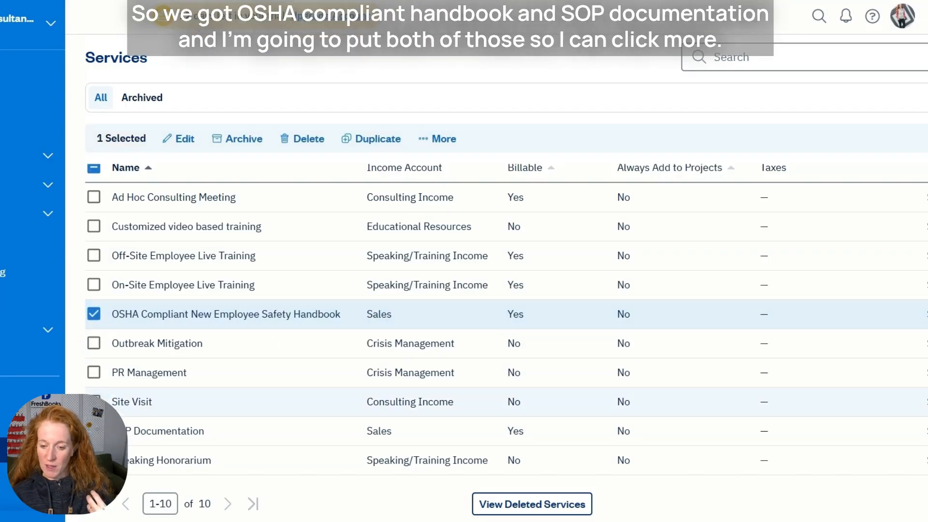
pyautogui.click(94, 431)
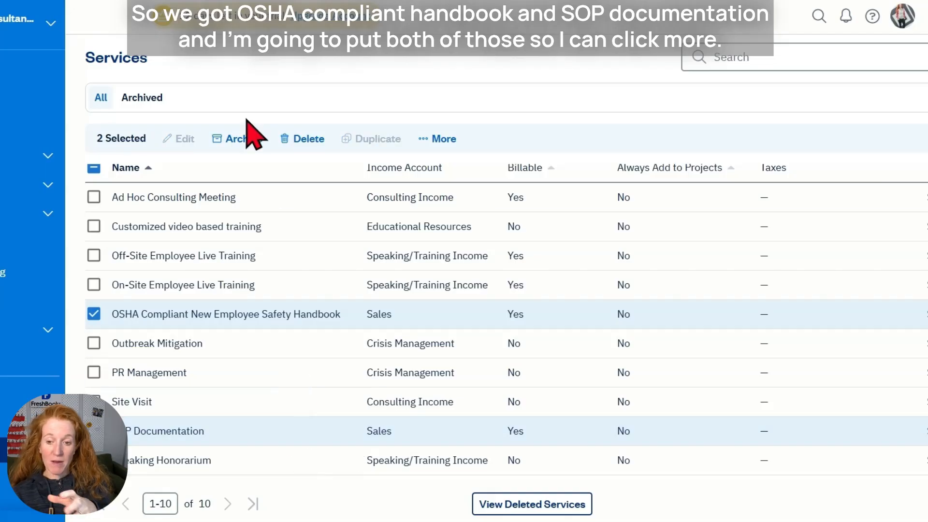
pyautogui.click(444, 139)
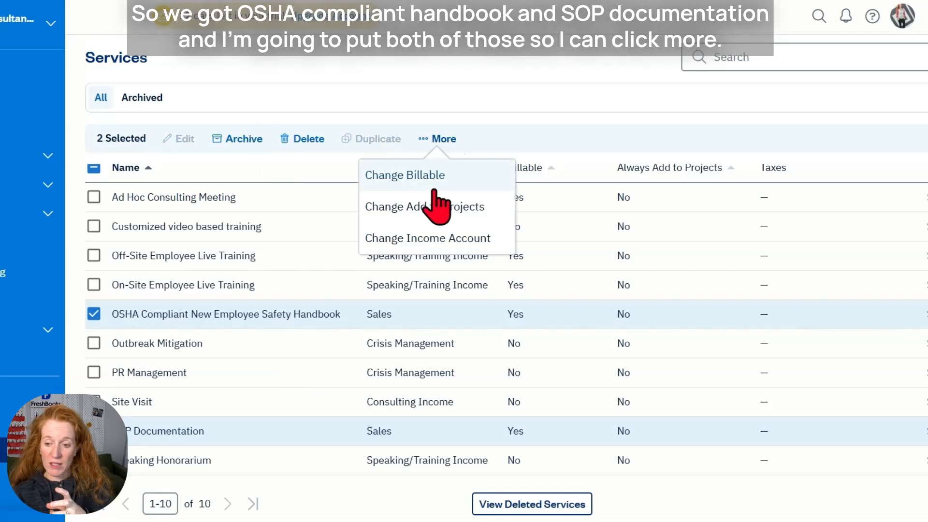
pyautogui.click(432, 242)
pyautogui.click(366, 300)
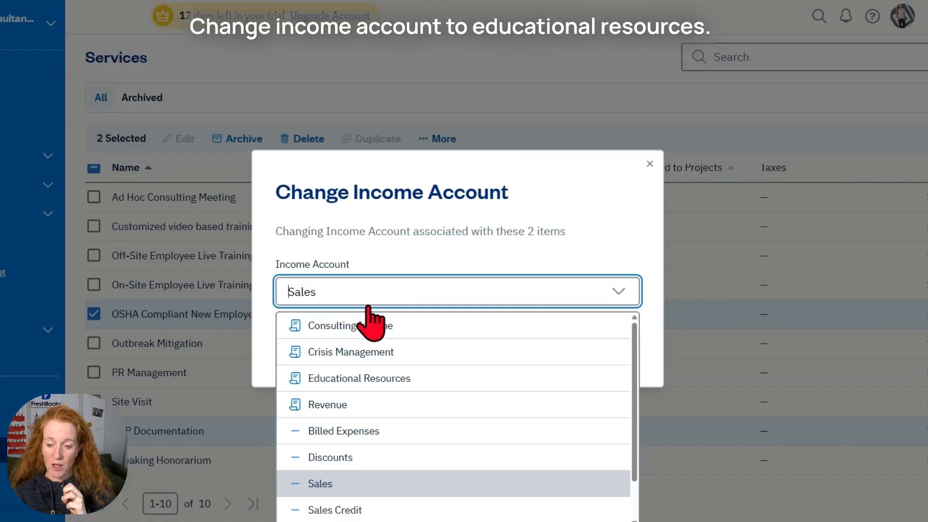
pyautogui.click(373, 379)
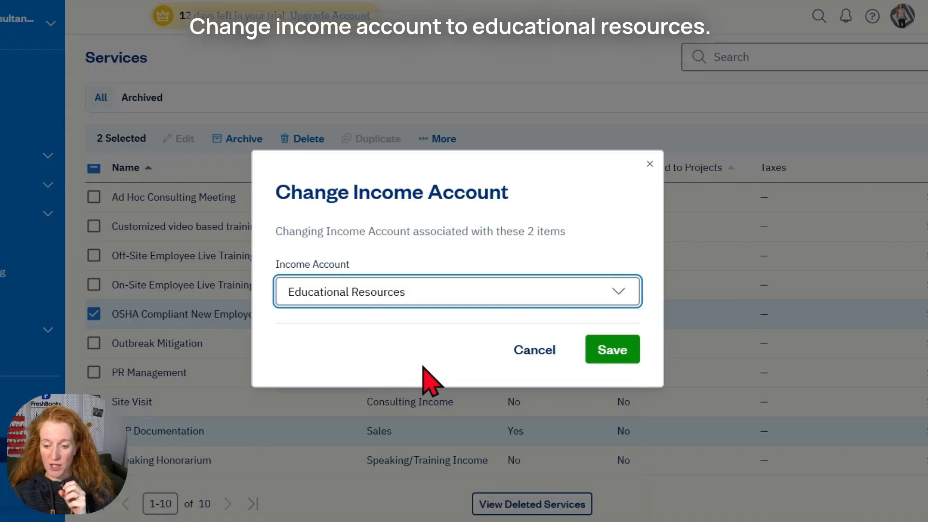
pyautogui.click(622, 354)
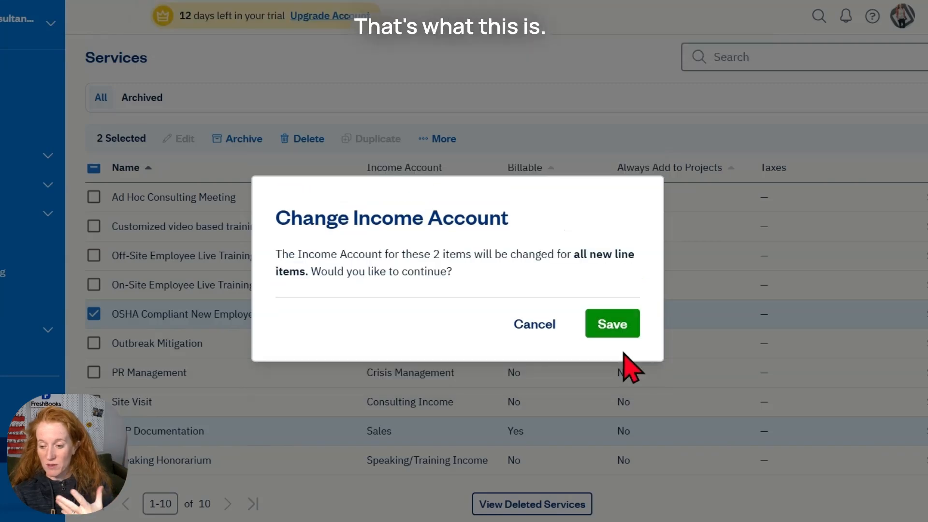
pyautogui.click(614, 327)
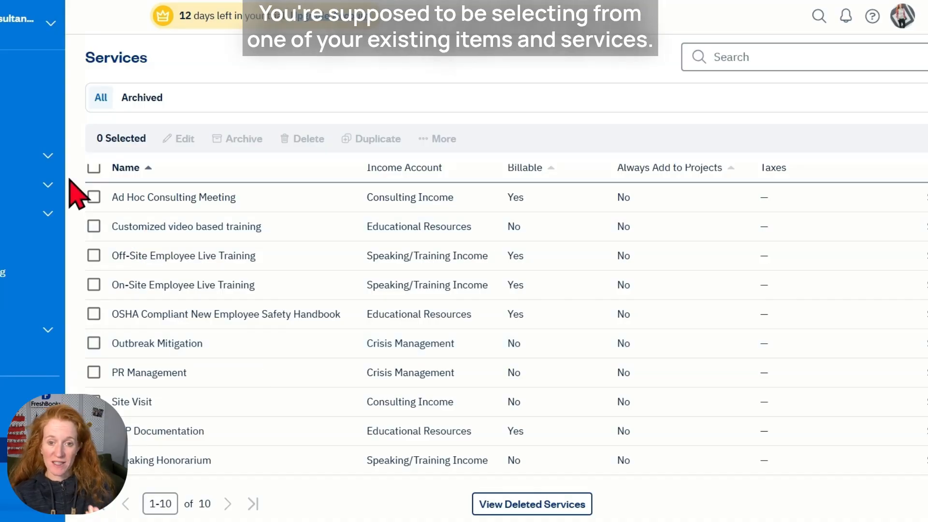
pyautogui.click(9, 155)
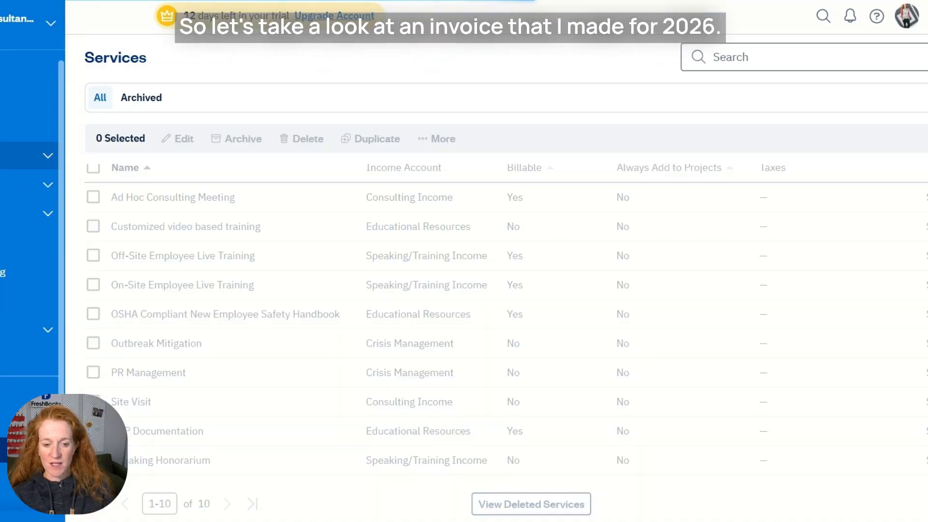
# Open invoice 0000010 for editing.
pyautogui.scroll(-5, 257, 356)
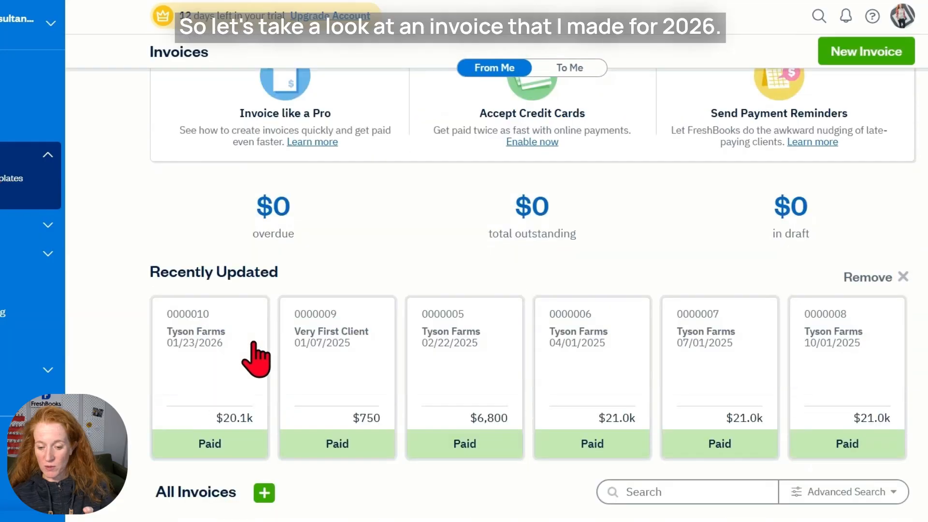
pyautogui.click(221, 373)
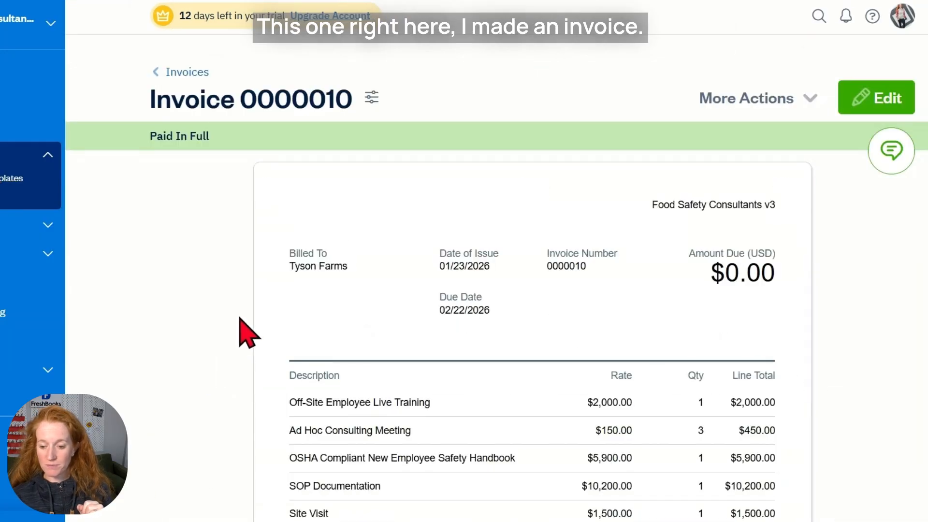
pyautogui.scroll(-2, 246, 333)
pyautogui.scroll(2, 594, 244)
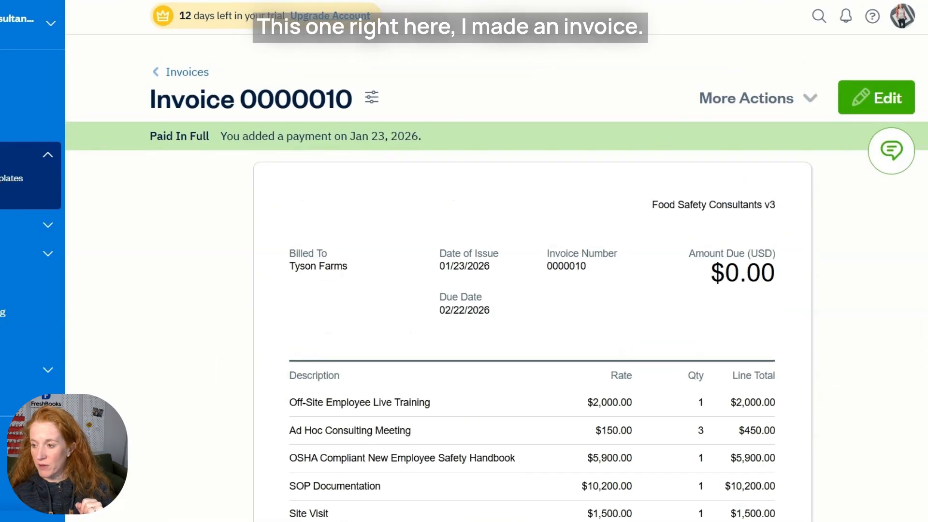
pyautogui.click(868, 109)
# Add a PR Management line at a rate of 3,000.
pyautogui.scroll(-4, 259, 338)
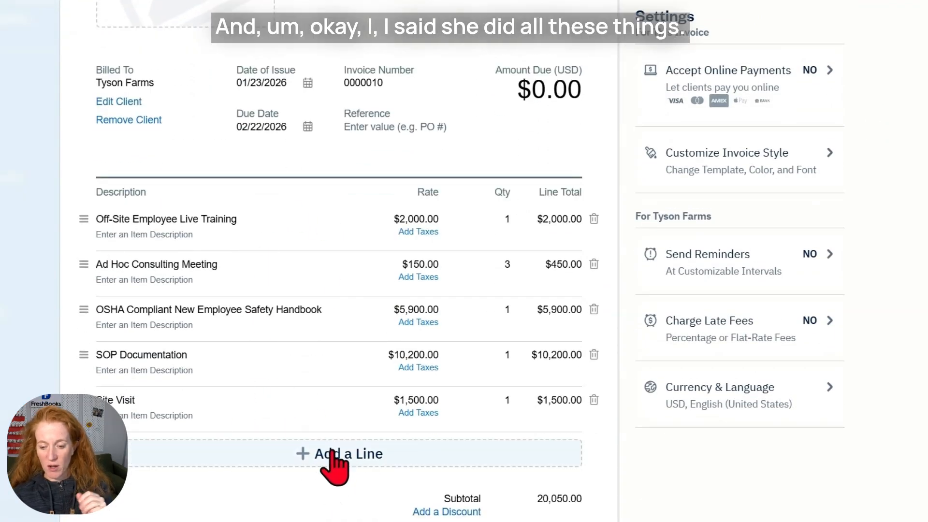
pyautogui.click(303, 452)
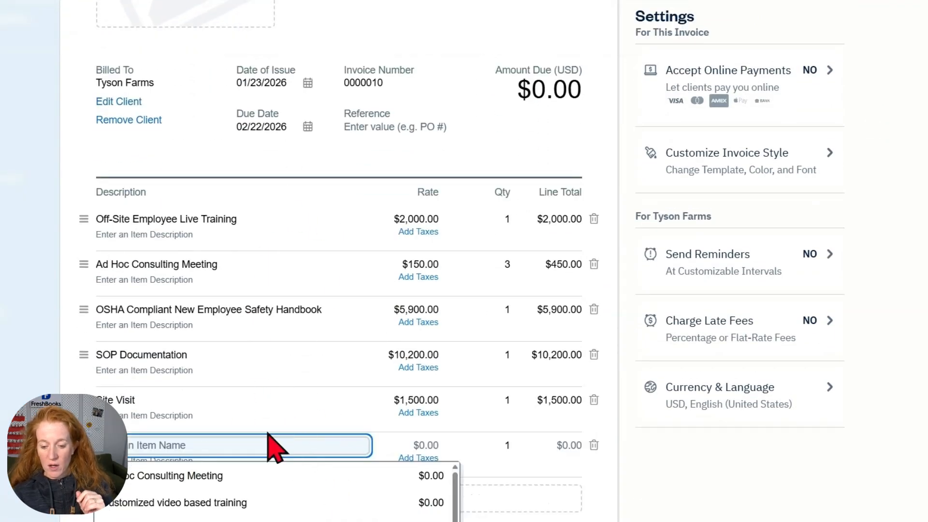
pyautogui.scroll(-1, 273, 447)
pyautogui.scroll(-3, 237, 473)
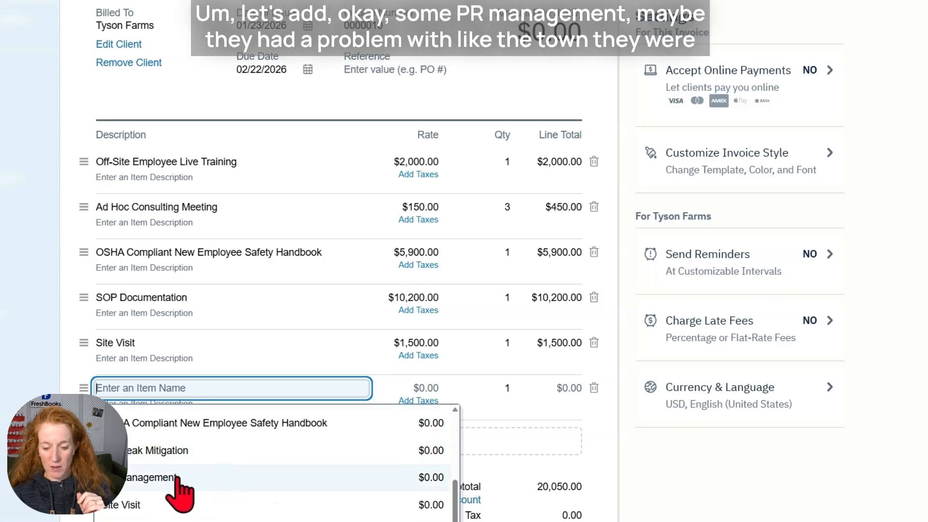
pyautogui.click(166, 480)
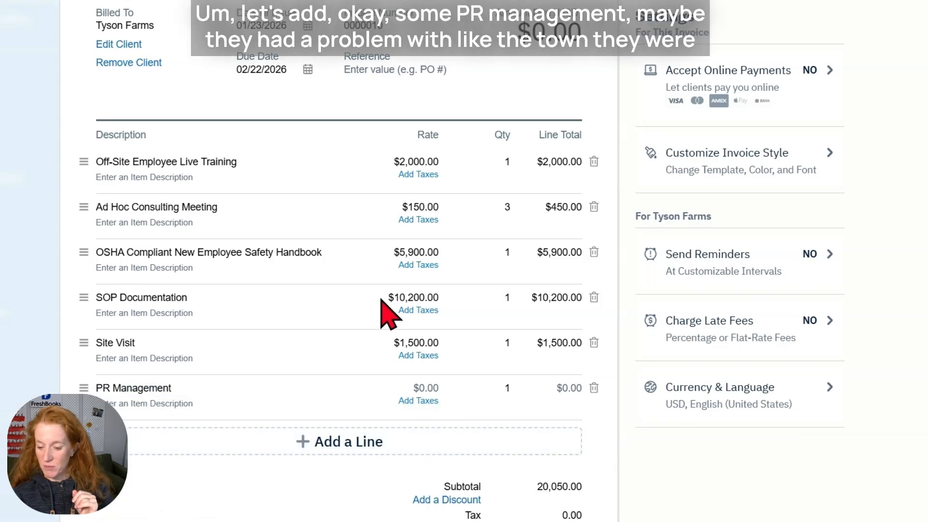
pyautogui.click(418, 388)
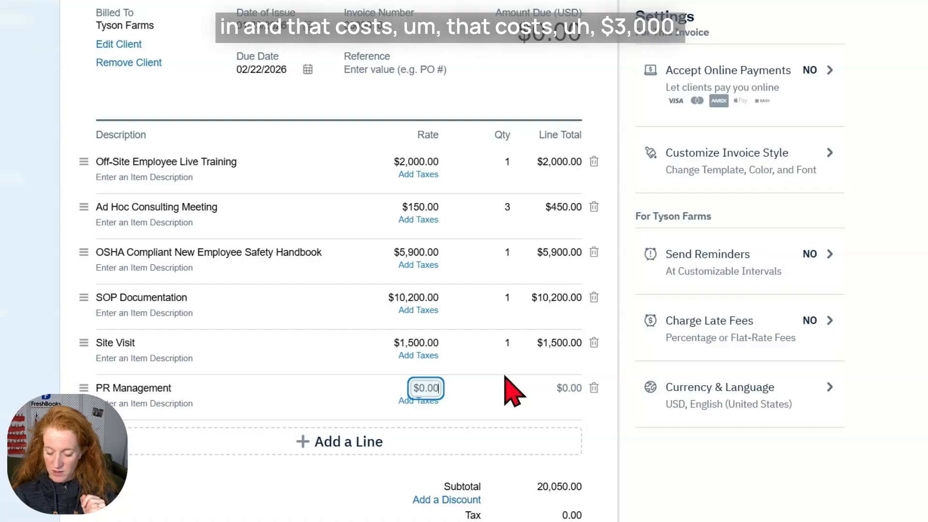
pyautogui.write('3,00')
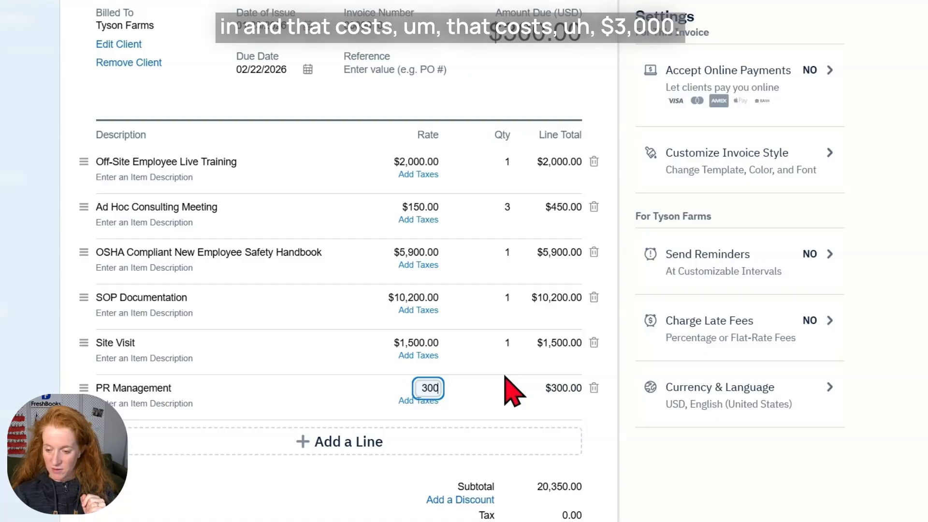
pyautogui.write('0')
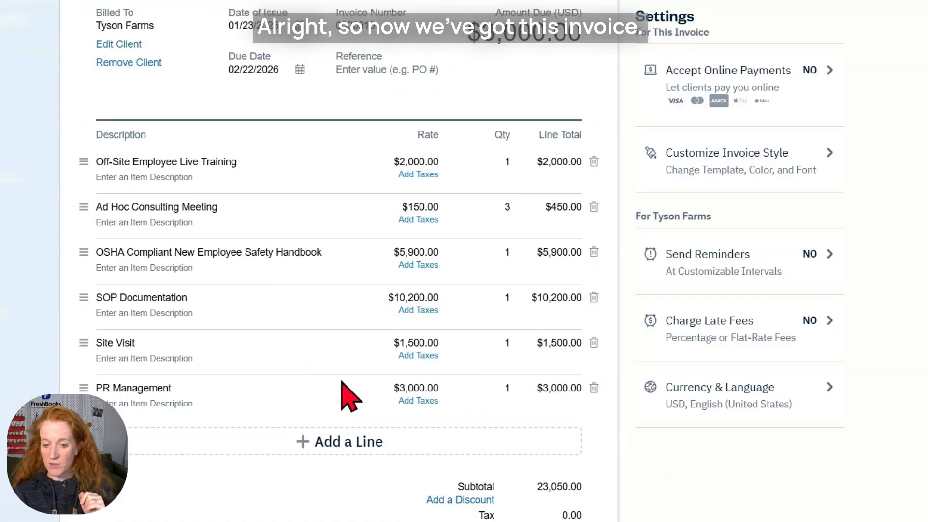
pyautogui.scroll(4, 561, 198)
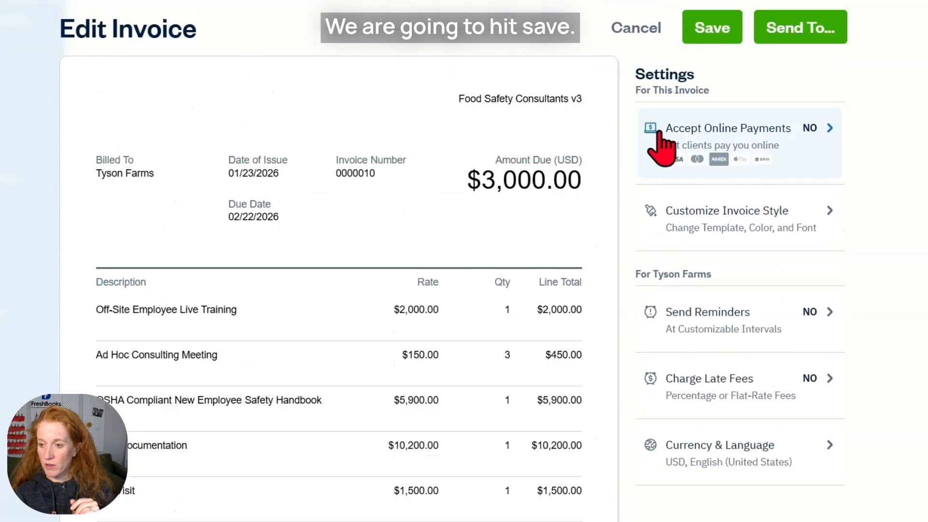
# Save the edited invoice 0000010.
pyautogui.click(711, 29)
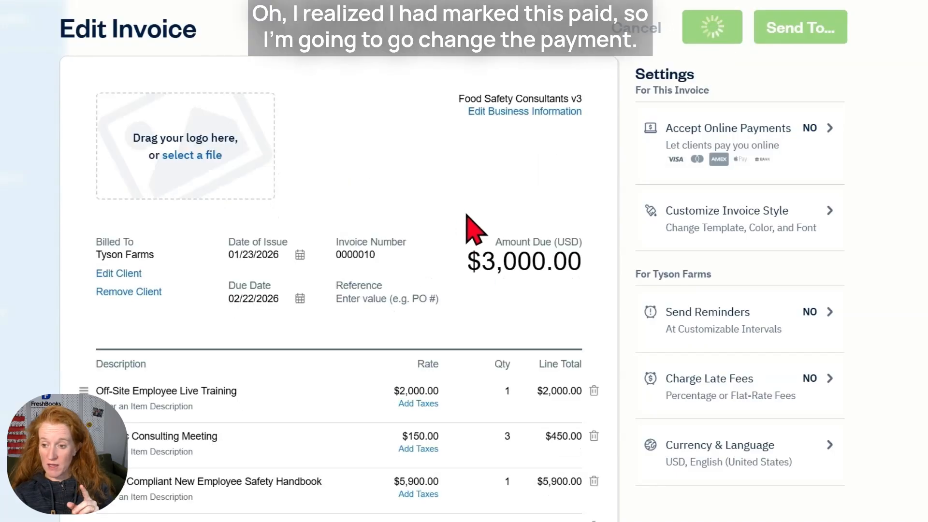
pyautogui.scroll(-12, 472, 228)
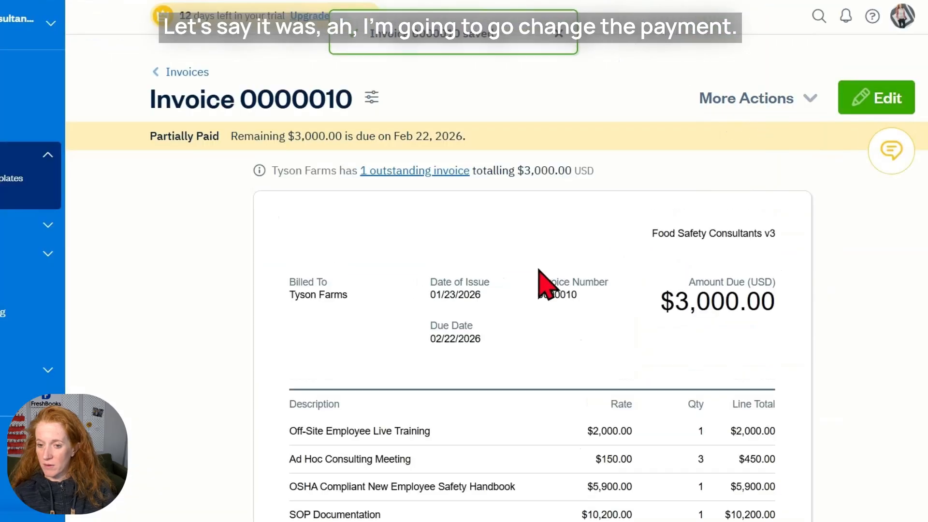
pyautogui.scroll(-10, 532, 270)
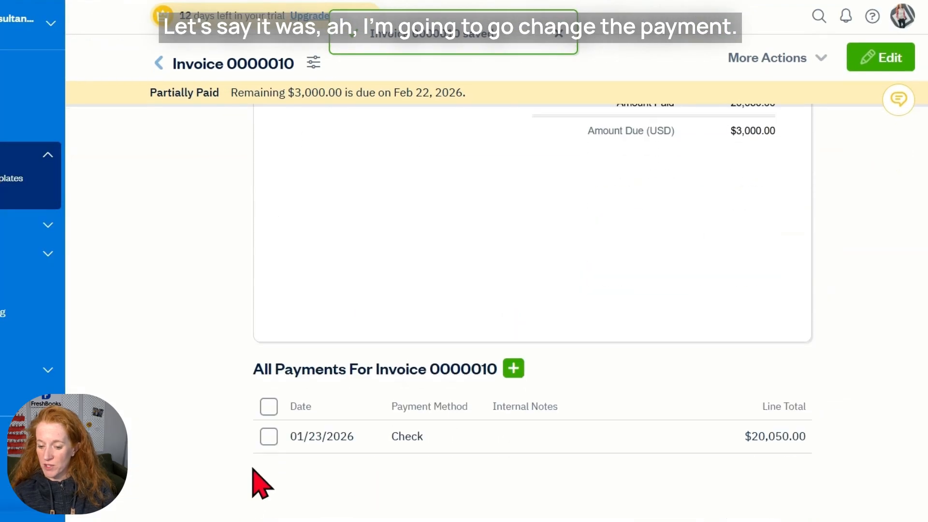
# Change the invoice's check payment amount to $23,050.00 so it is paid in full.
pyautogui.click(268, 436)
pyautogui.click(579, 370)
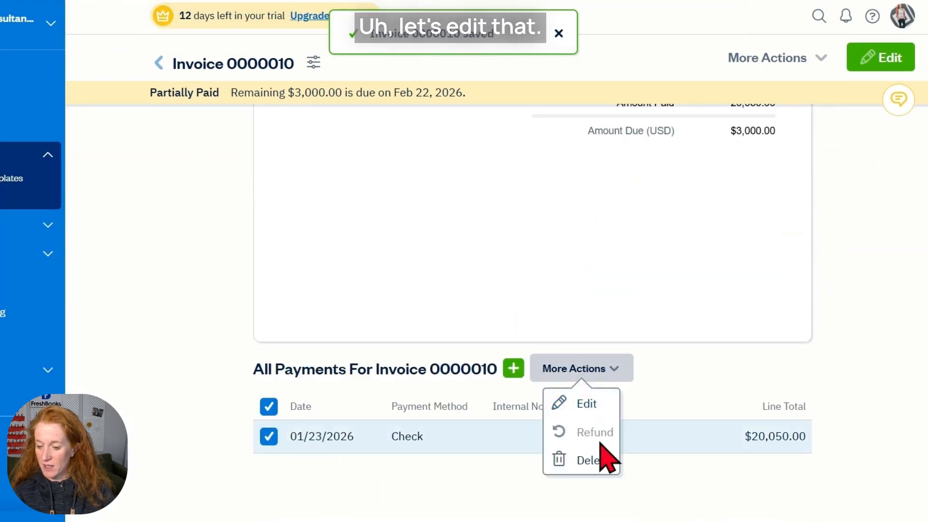
pyautogui.click(586, 404)
pyautogui.click(379, 230)
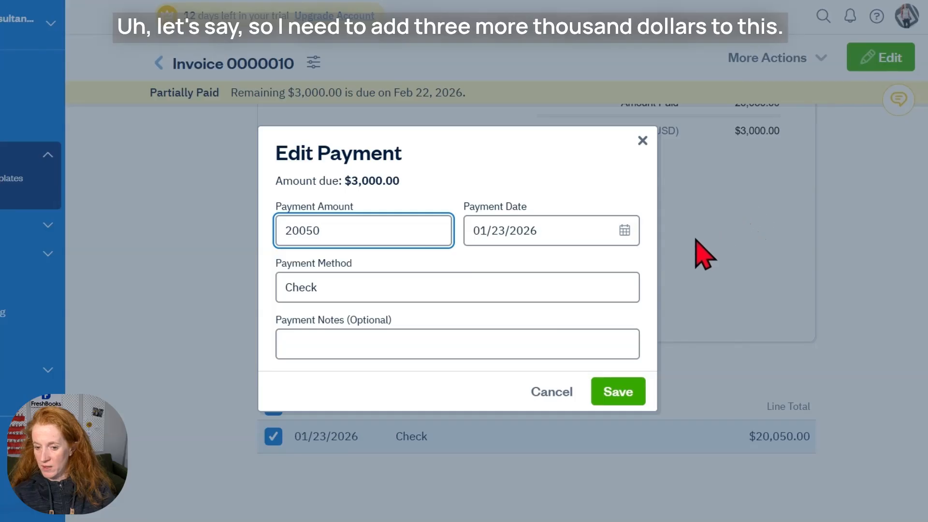
pyautogui.click(300, 230)
pyautogui.press('BackSpace')
pyautogui.write('3')
pyautogui.click(618, 394)
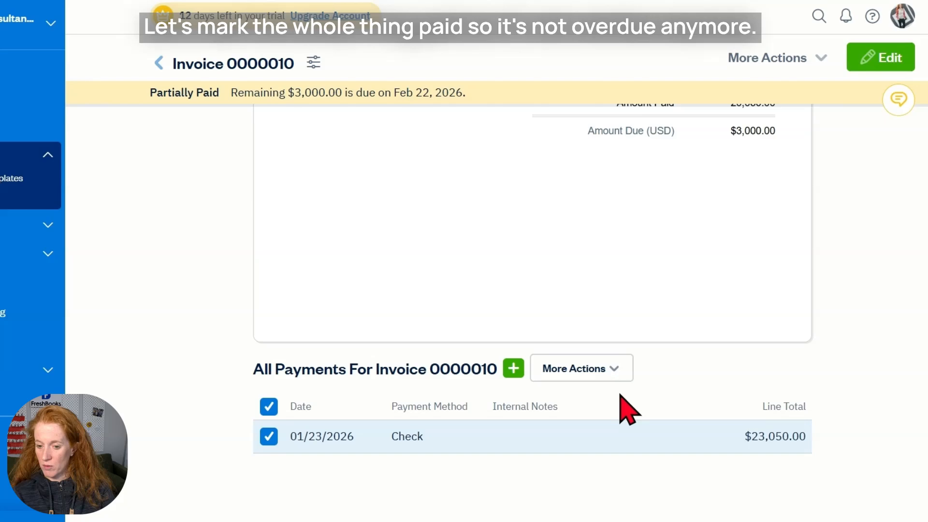
pyautogui.scroll(10, 621, 408)
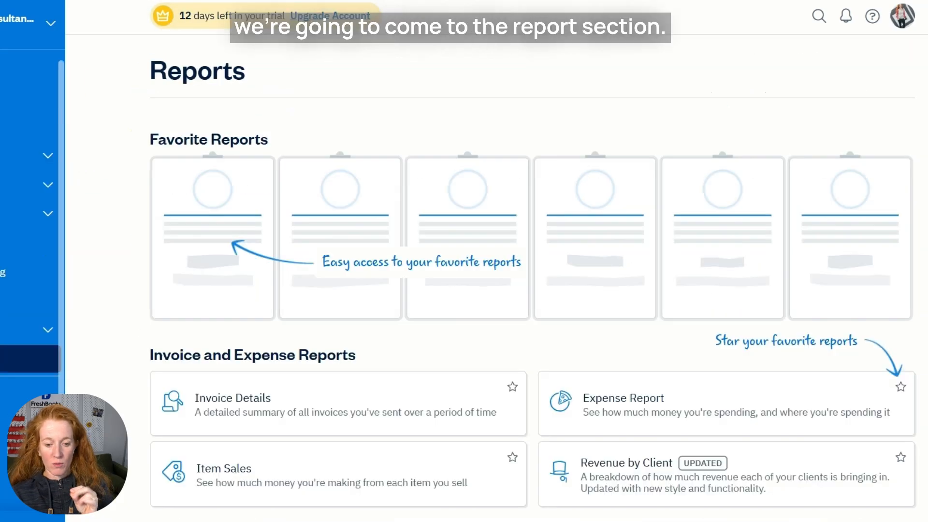
pyautogui.scroll(-8, 538, 372)
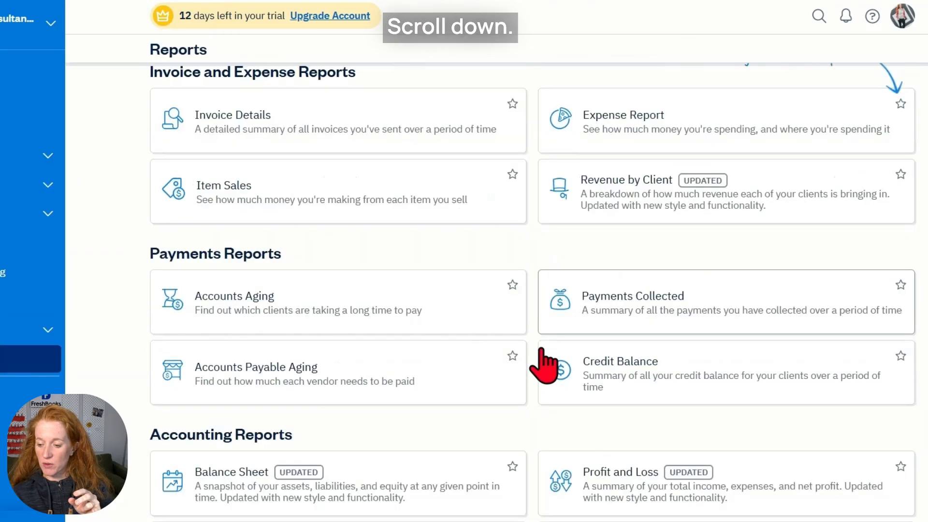
pyautogui.scroll(-1, 629, 377)
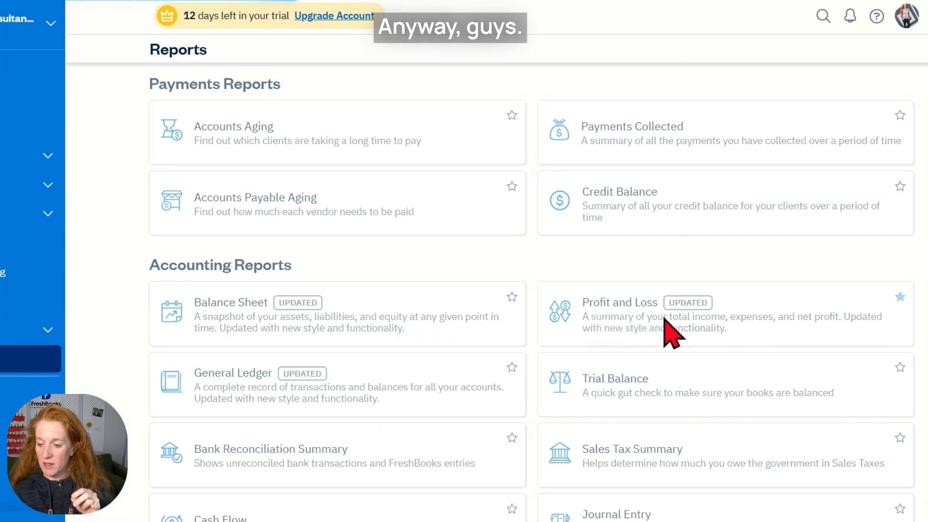
# Open the Profit and Loss report and expand Income into its four income accounts.
pyautogui.click(659, 327)
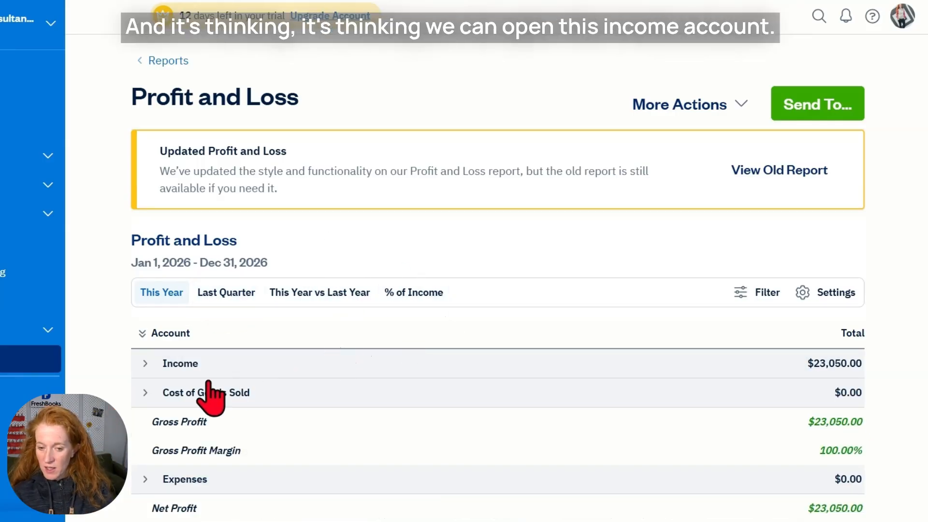
pyautogui.click(146, 370)
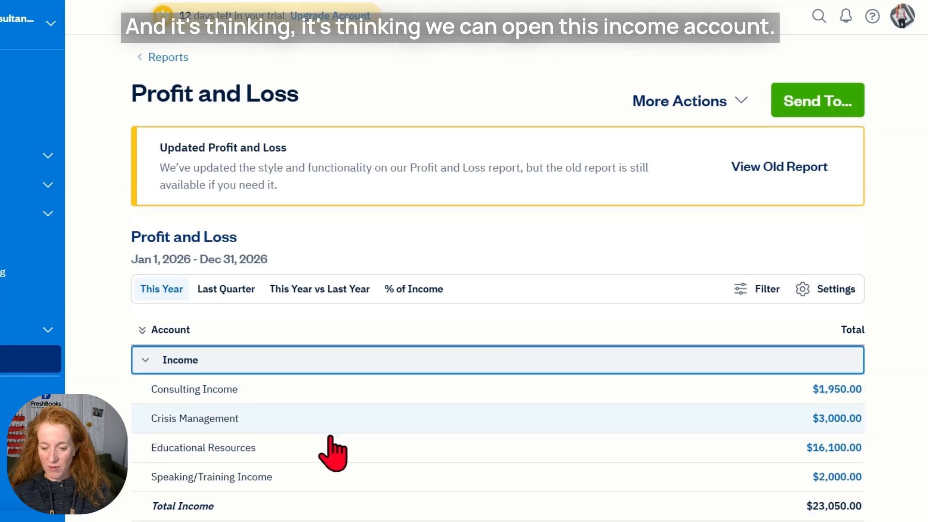
pyautogui.scroll(-1, 329, 386)
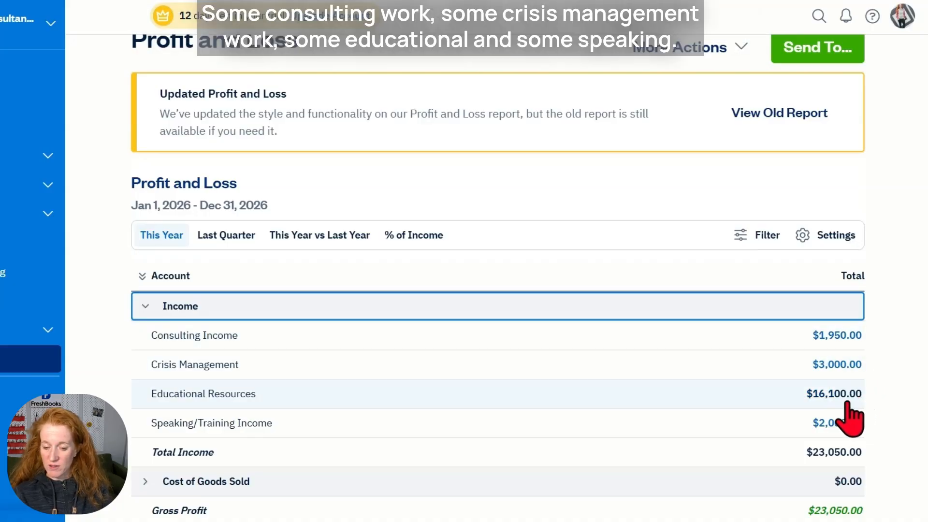
pyautogui.hotkey('ctrl', '+')
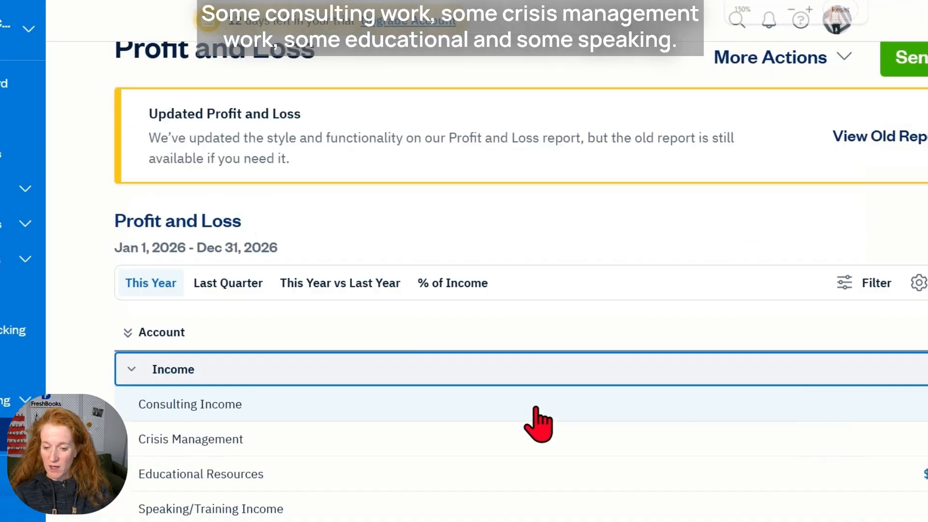
pyautogui.scroll(-1, 536, 404)
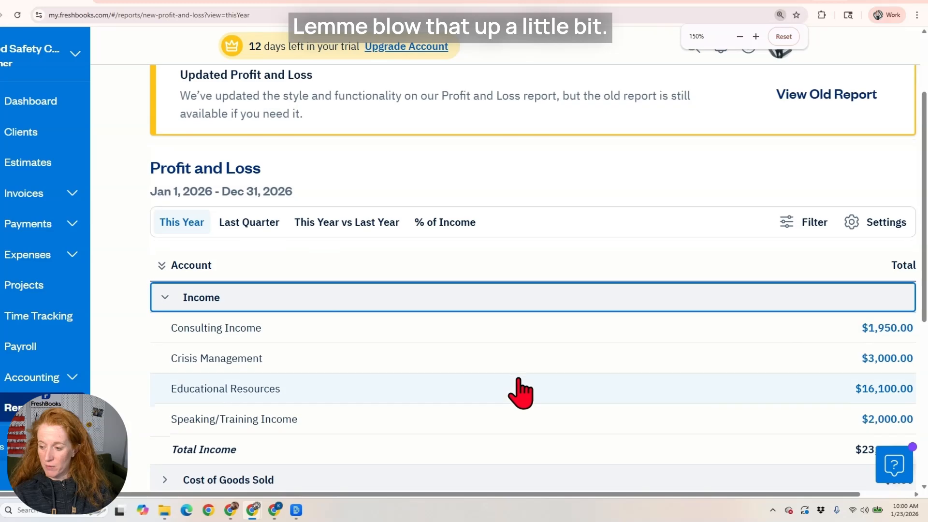
pyautogui.scroll(-1, 520, 392)
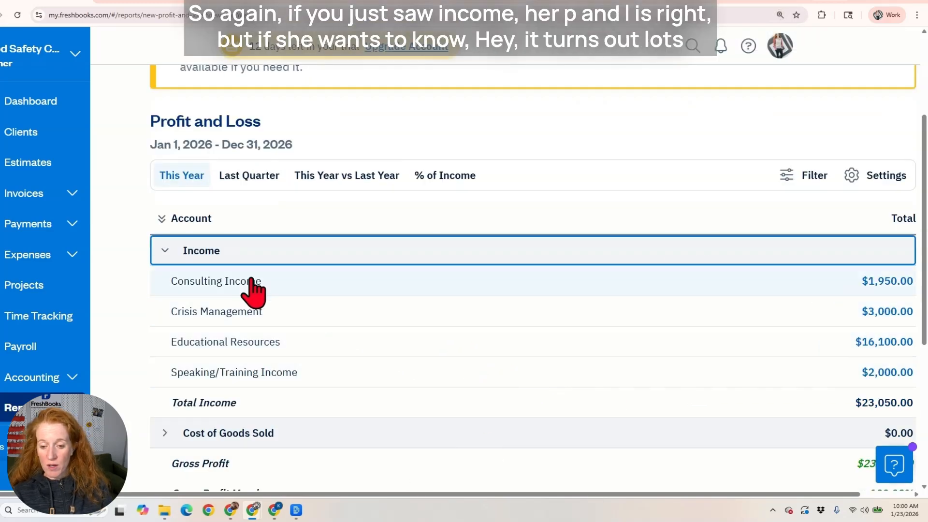
pyautogui.click(162, 251)
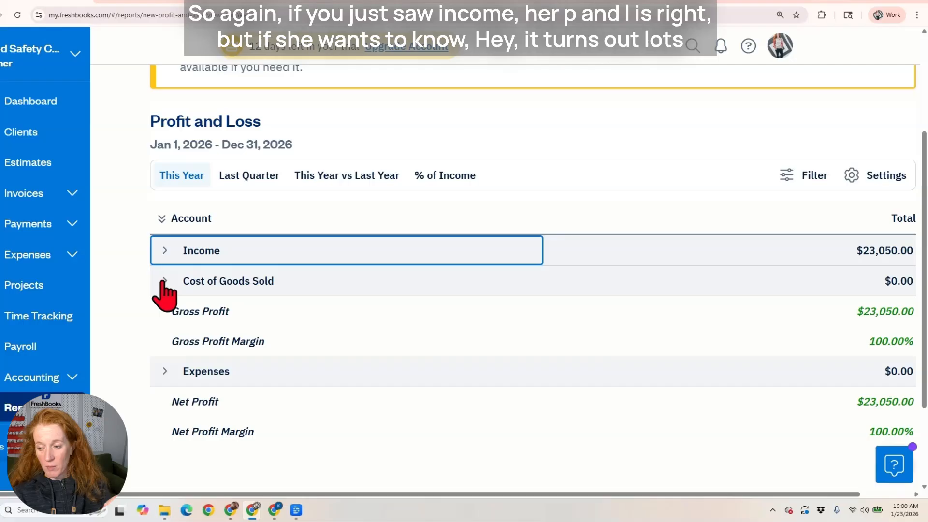
pyautogui.click(163, 251)
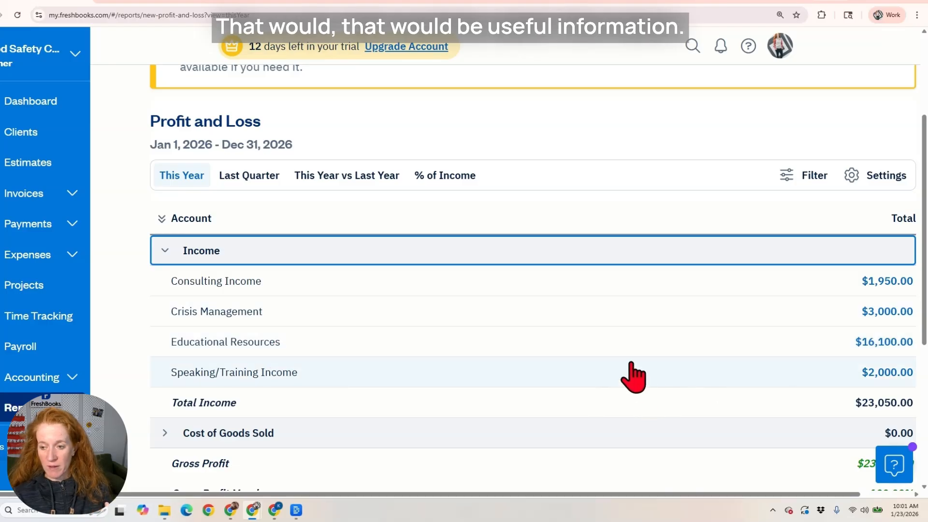
pyautogui.scroll(3, 634, 372)
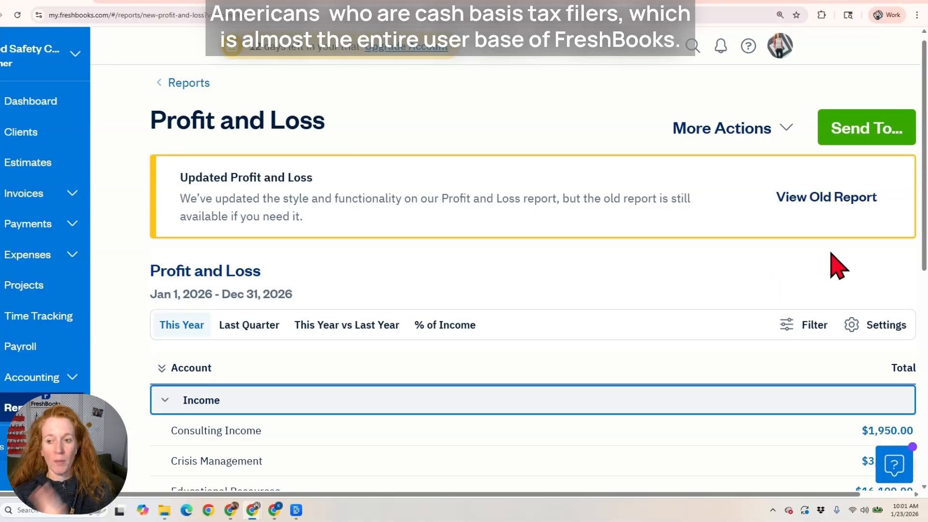
# Switch to the older Profit and Loss report and apply the Collected (Cash-Based) method.
pyautogui.click(823, 208)
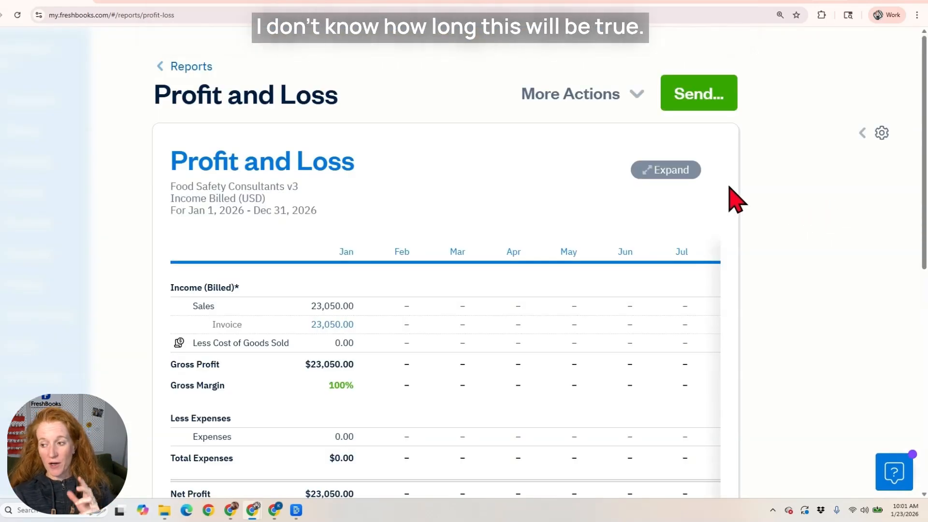
pyautogui.click(882, 133)
pyautogui.scroll(-1, 514, 336)
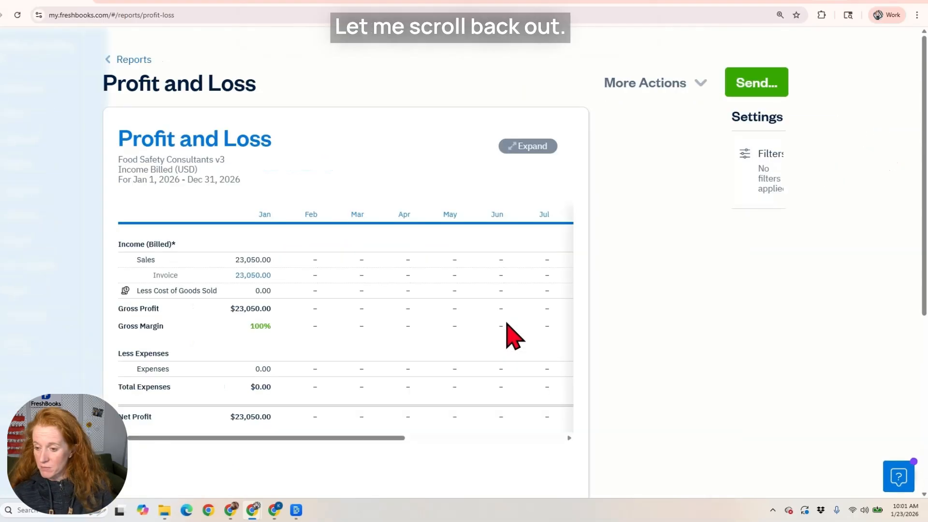
pyautogui.click(768, 174)
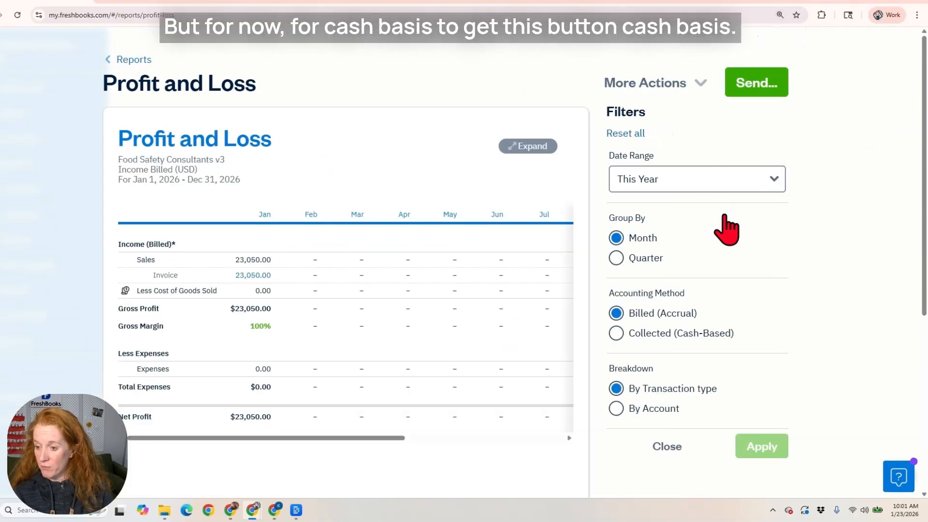
pyautogui.click(616, 334)
pyautogui.click(759, 448)
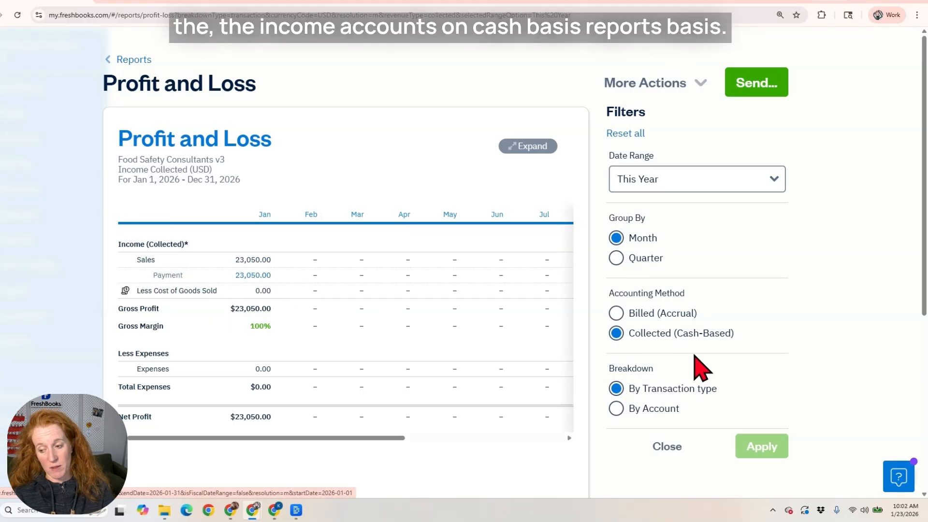
# Set the report breakdown to By Account, switching the method to Billed (Accrual).
pyautogui.click(618, 410)
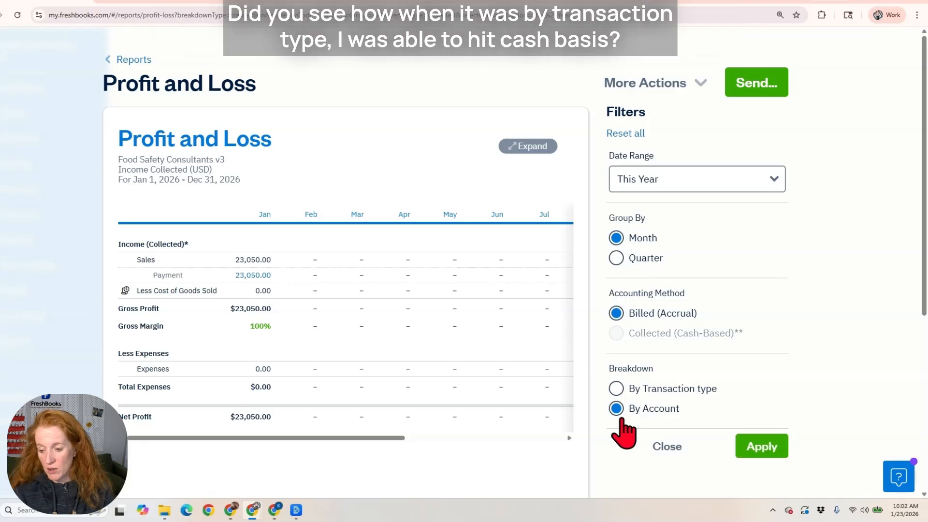
pyautogui.click(617, 389)
pyautogui.click(615, 335)
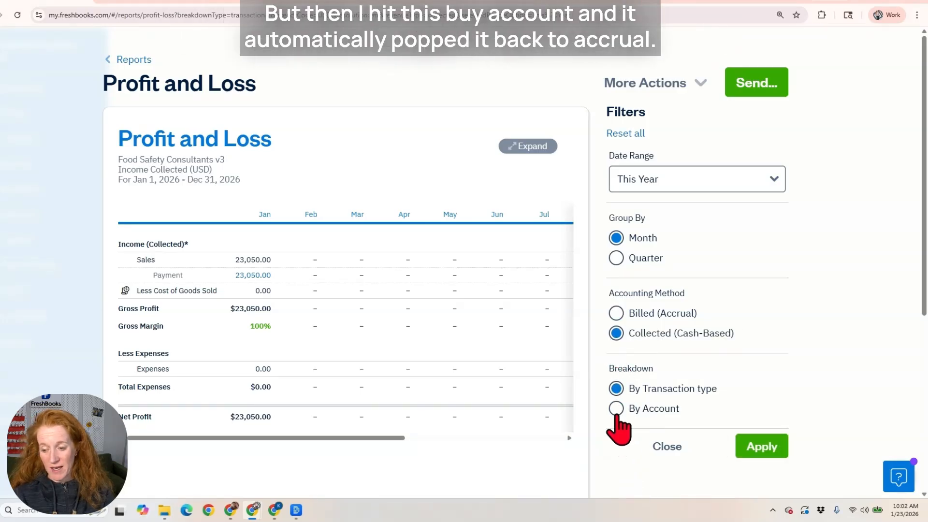
pyautogui.click(616, 410)
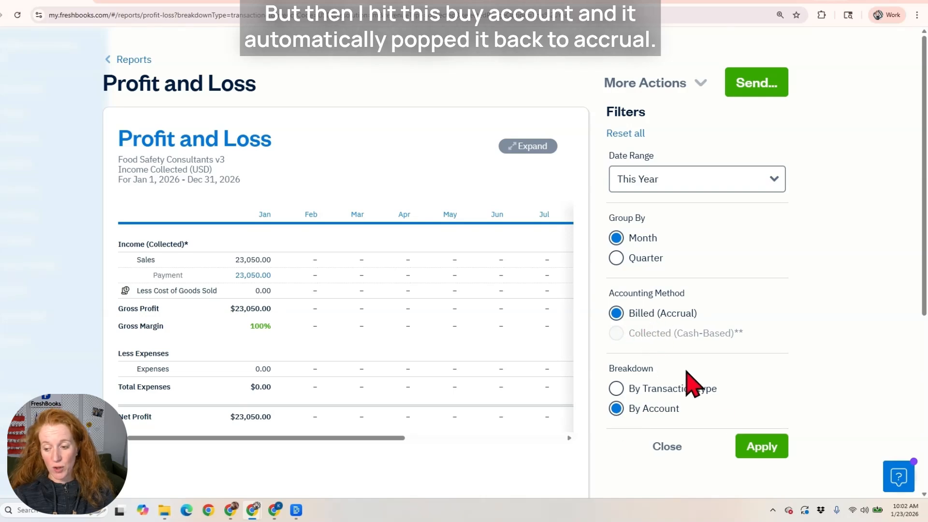
# Apply the by-account accrual view, restore By Transaction Type with Collected (Cash-Based), then return to Reports.
pyautogui.click(762, 446)
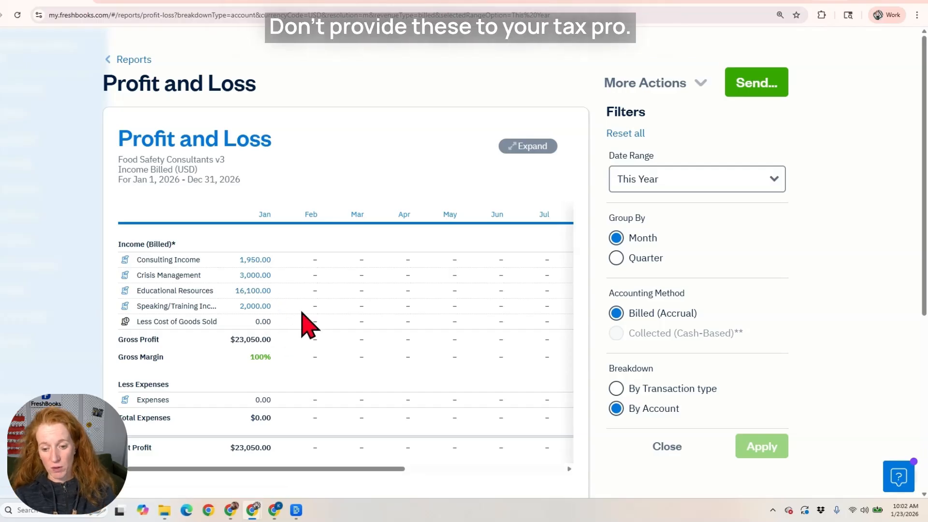
pyautogui.click(616, 389)
pyautogui.click(618, 333)
pyautogui.click(752, 447)
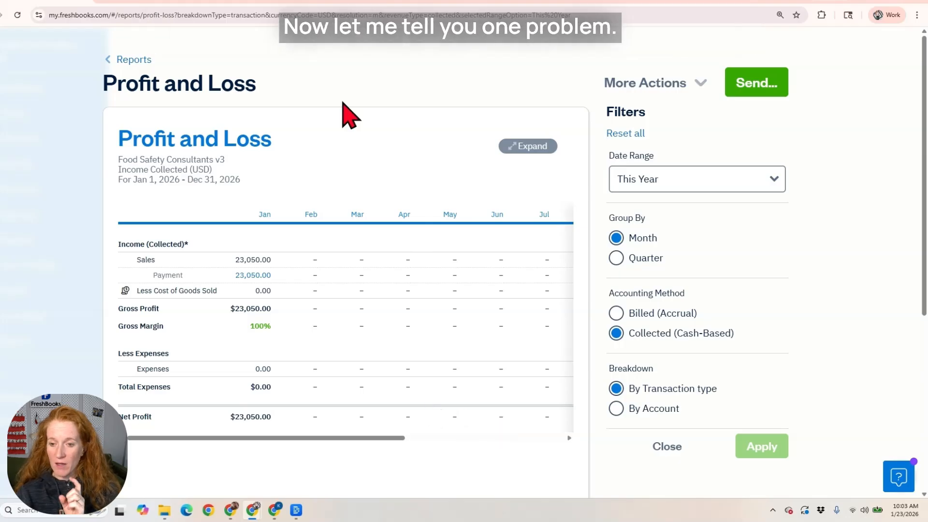
pyautogui.click(134, 59)
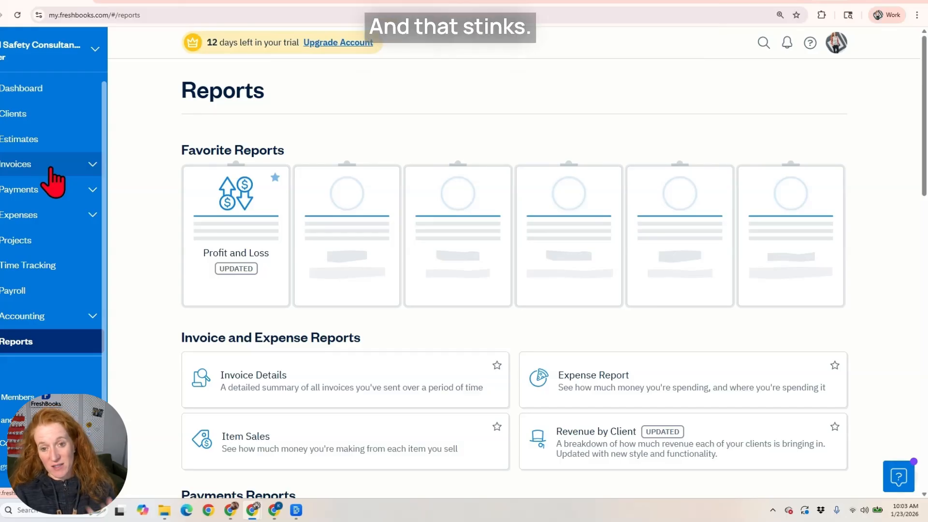
# Show Last Quarter's Profit and Loss with Income expanded, $38,960.00 all under Sales.
pyautogui.scroll(-5, 484, 315)
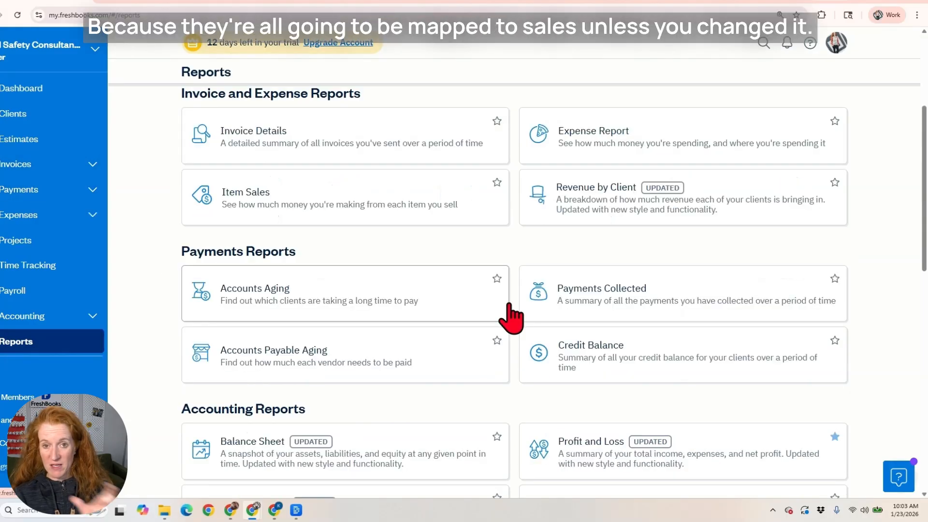
pyautogui.scroll(-1, 605, 407)
pyautogui.click(615, 415)
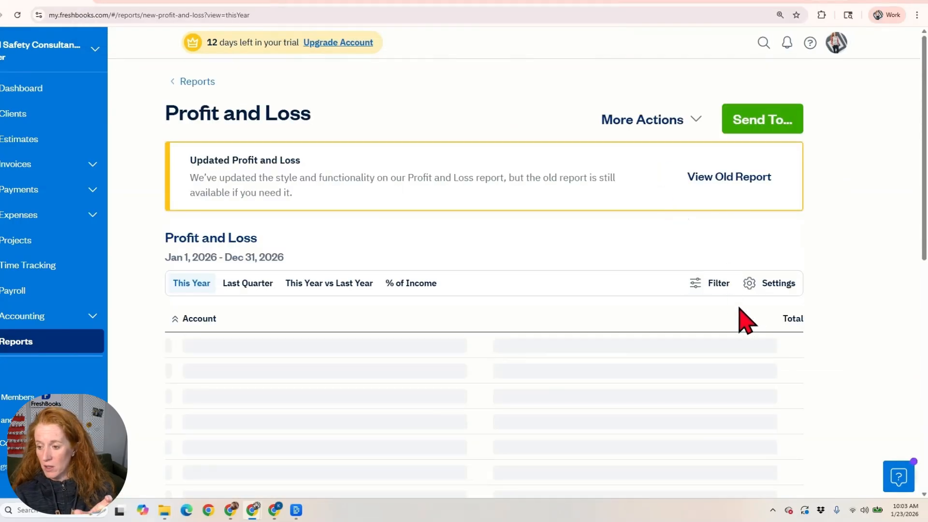
pyautogui.click(245, 285)
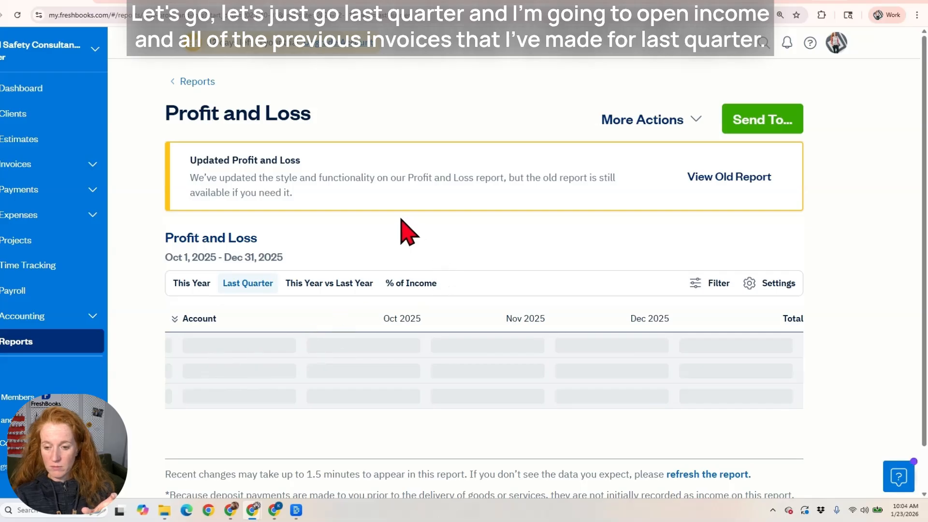
pyautogui.click(177, 346)
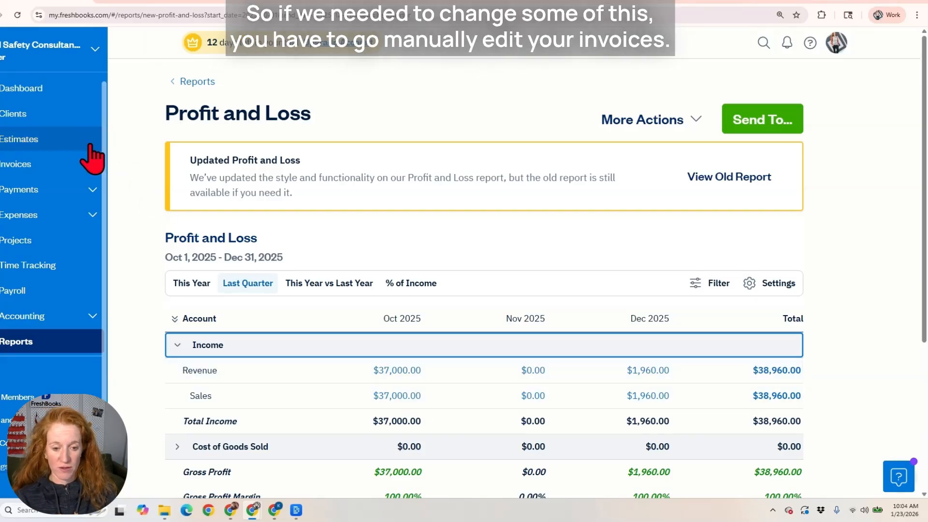
# Open invoice 0000008 for editing.
pyautogui.click(29, 168)
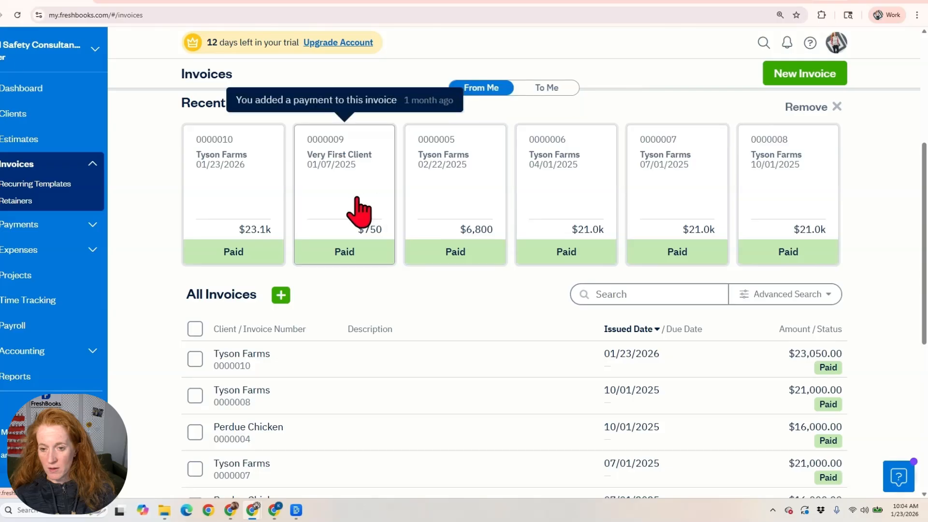
pyautogui.click(788, 215)
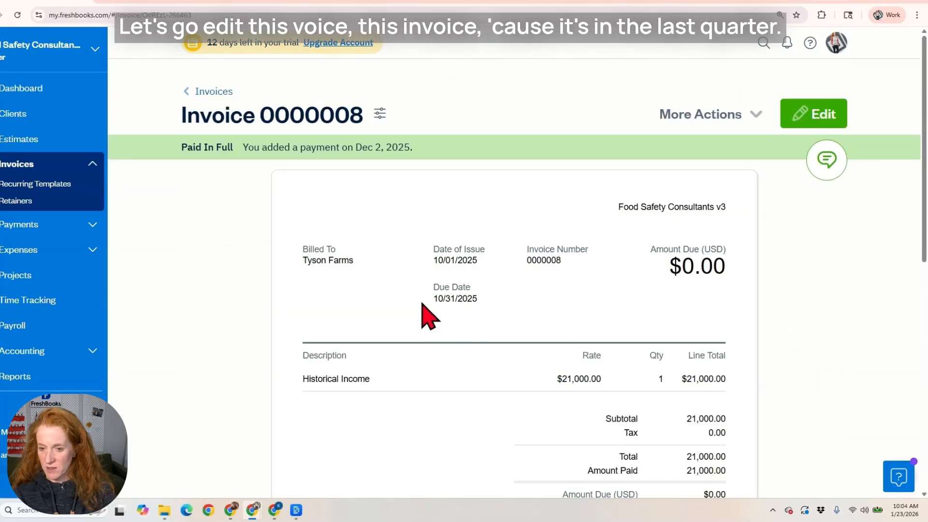
pyautogui.scroll(-2, 454, 312)
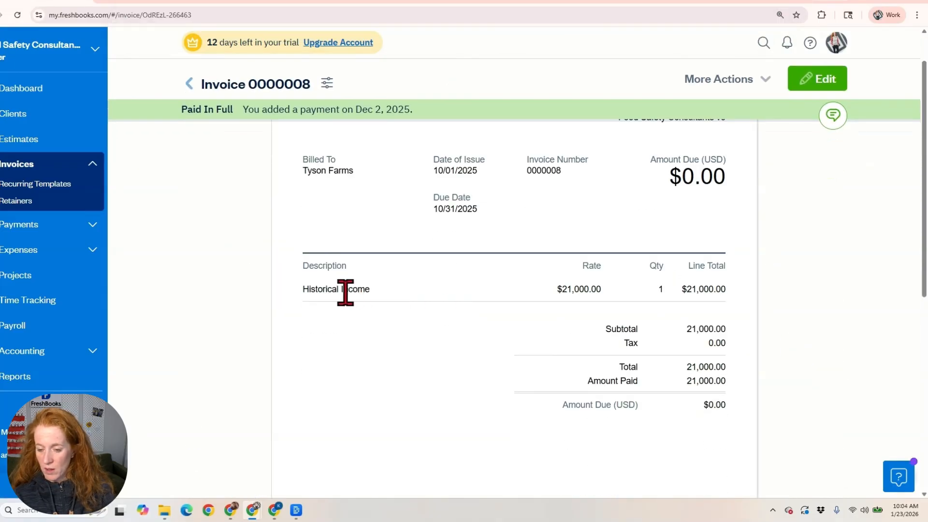
pyautogui.scroll(2, 770, 145)
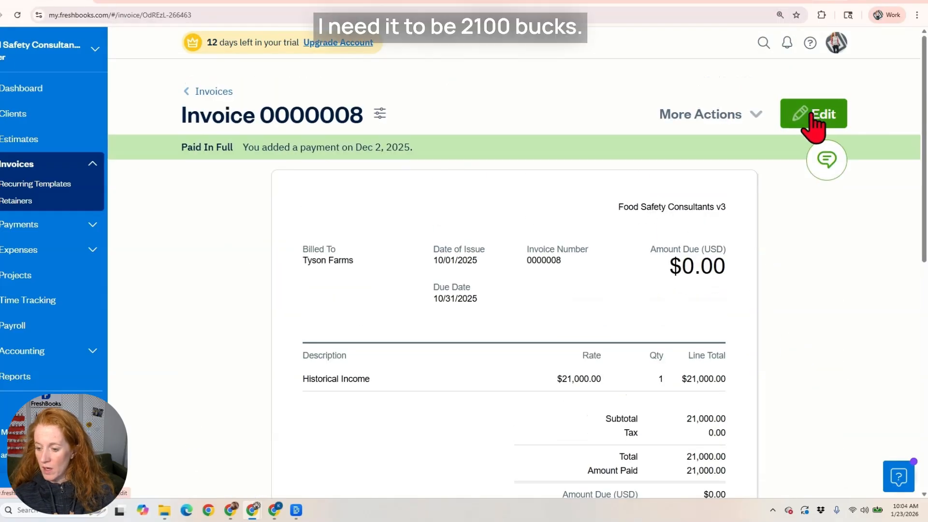
pyautogui.click(813, 115)
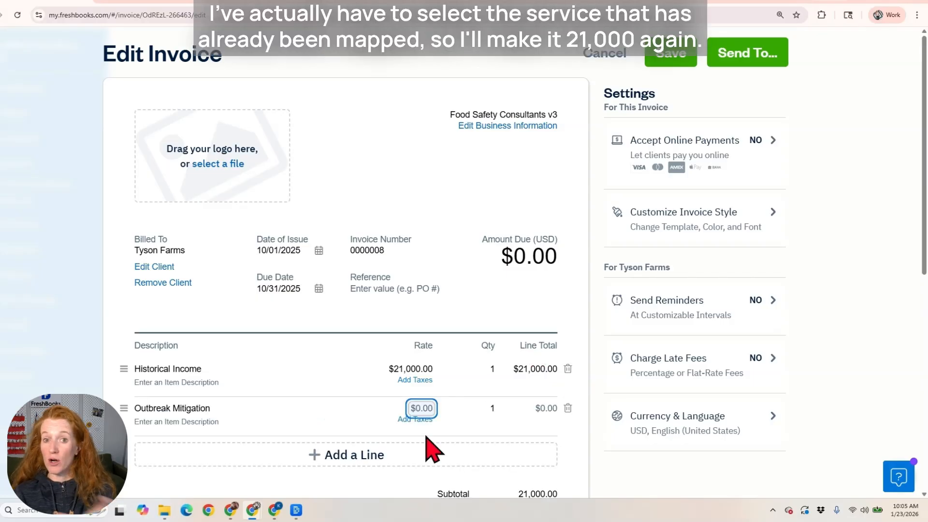
# Set the Outbreak Mitigation rate to 21000, delete the Historical Income line, and save.
pyautogui.write('21000')
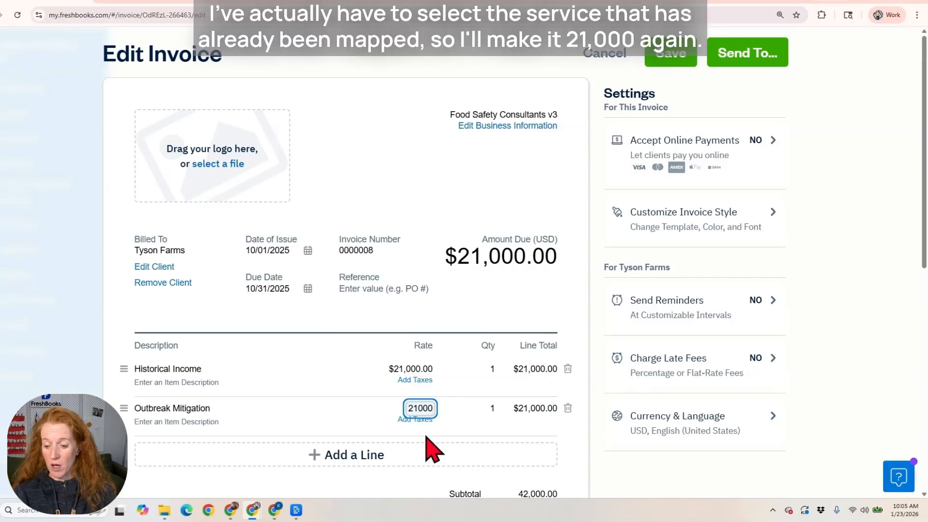
pyautogui.moveTo(393, 310); pyautogui.dragTo(468, 307)
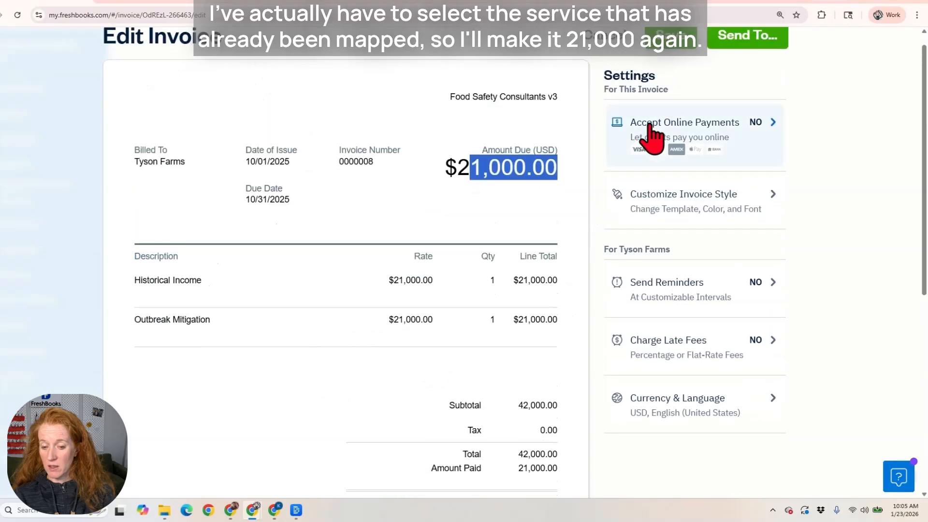
pyautogui.scroll(1, 650, 124)
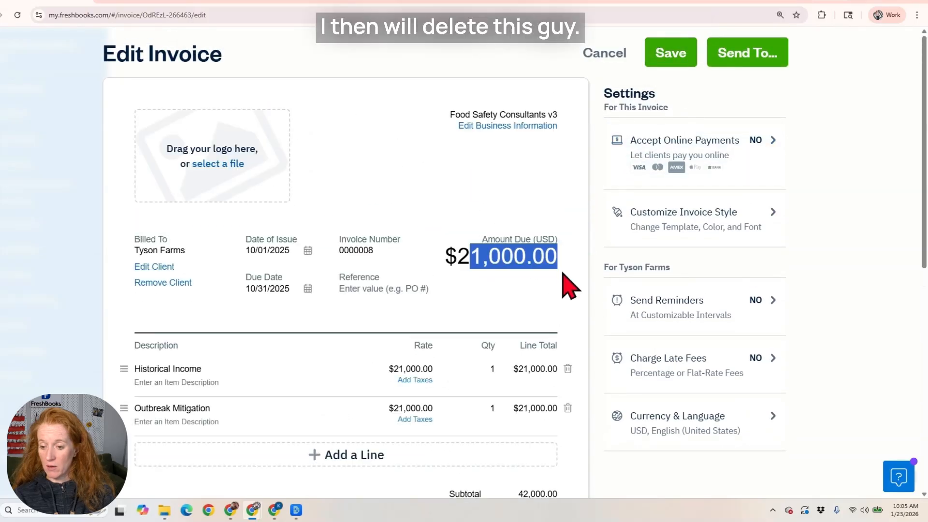
pyautogui.click(567, 369)
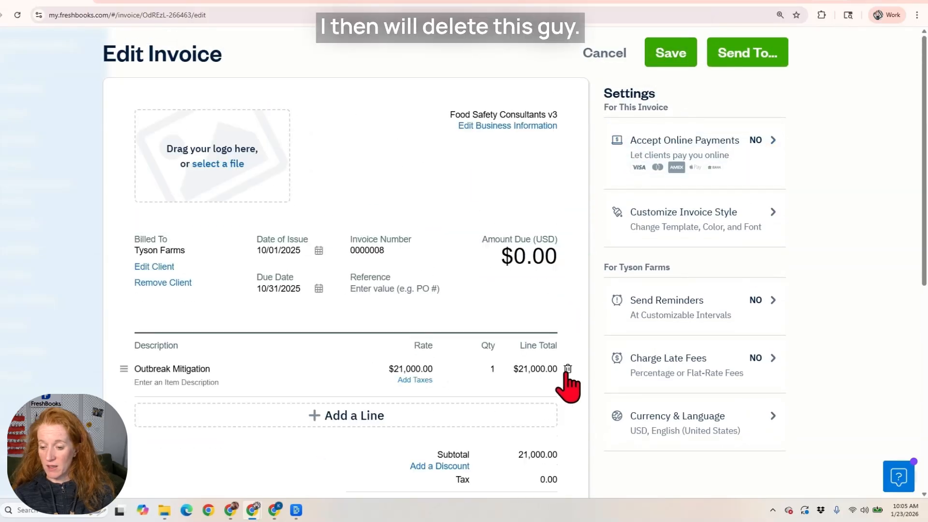
pyautogui.click(674, 59)
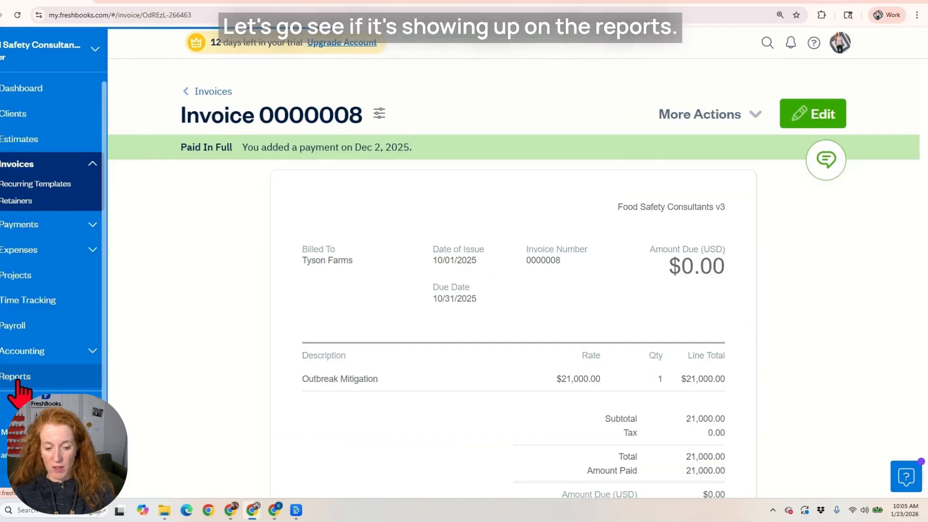
# Reopen the Profit and Loss favorite for Last Quarter and expand Income to check its accounts.
pyautogui.click(18, 379)
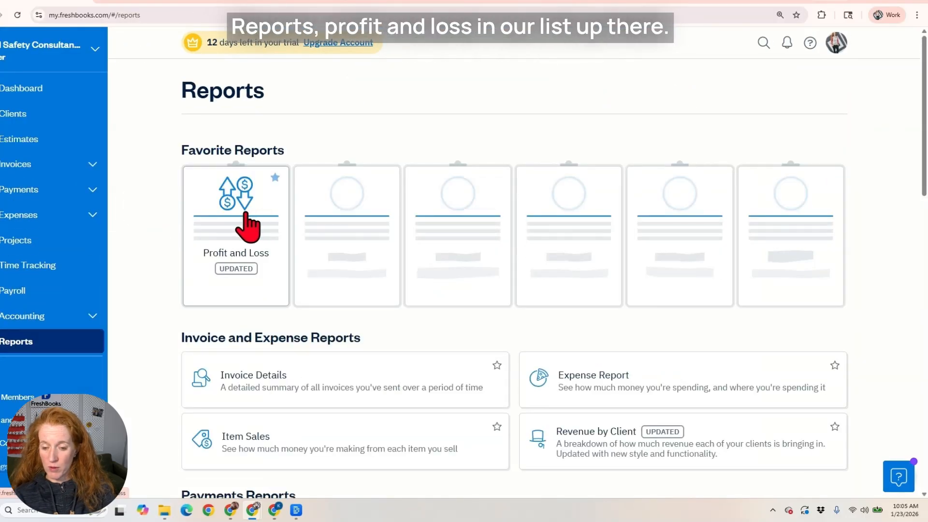
pyautogui.click(243, 214)
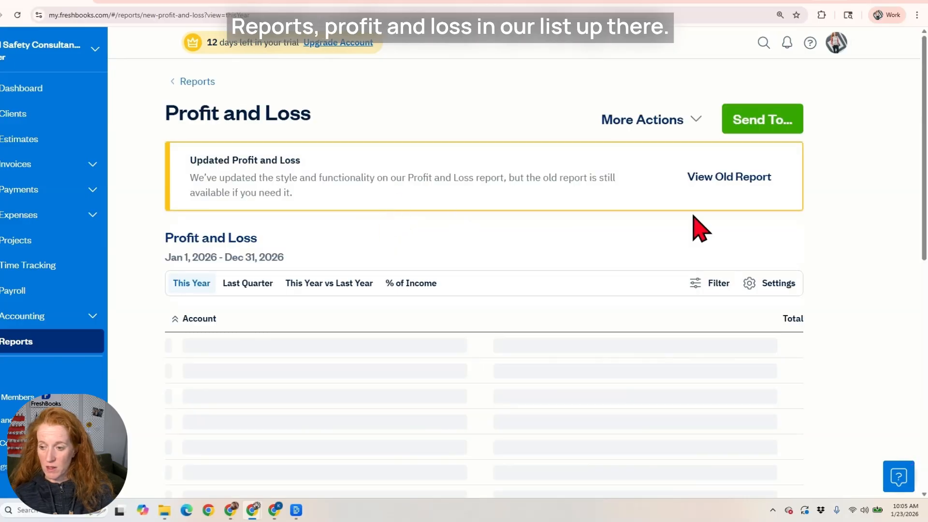
pyautogui.click(244, 285)
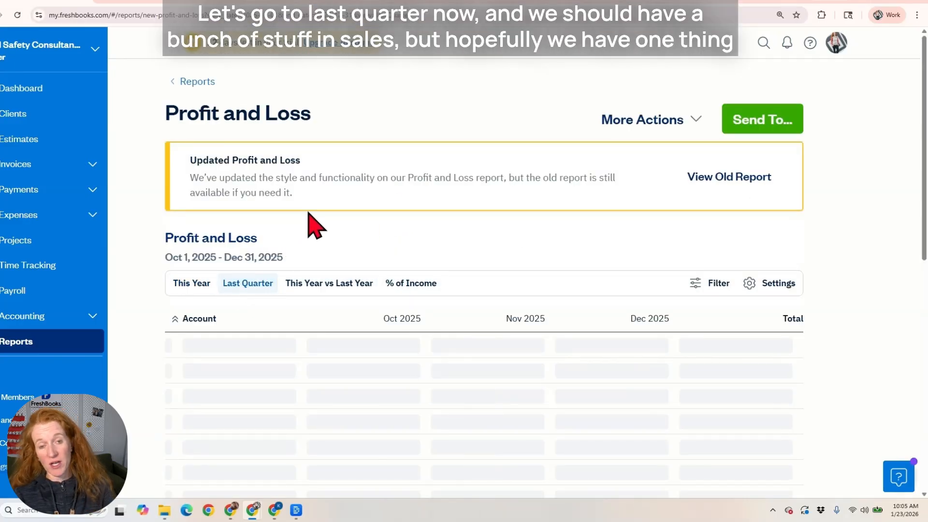
pyautogui.scroll(-1, 309, 227)
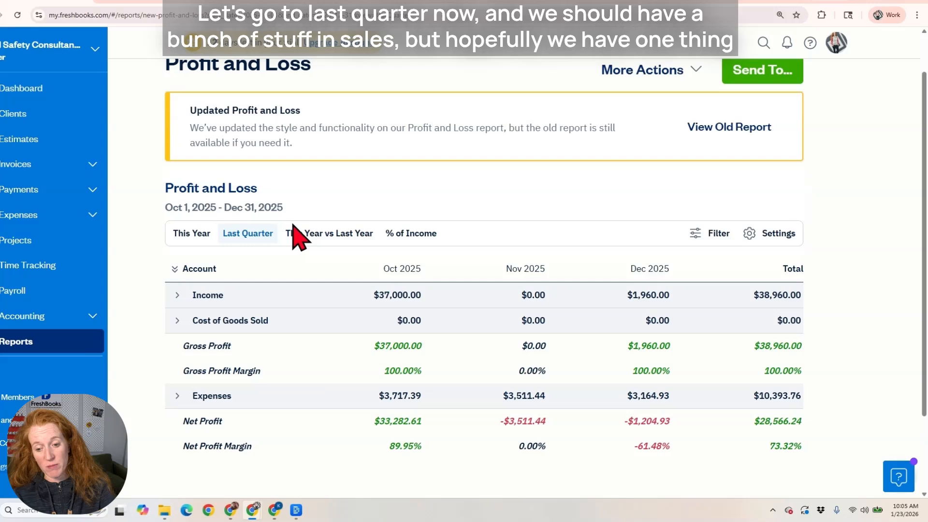
pyautogui.click(177, 295)
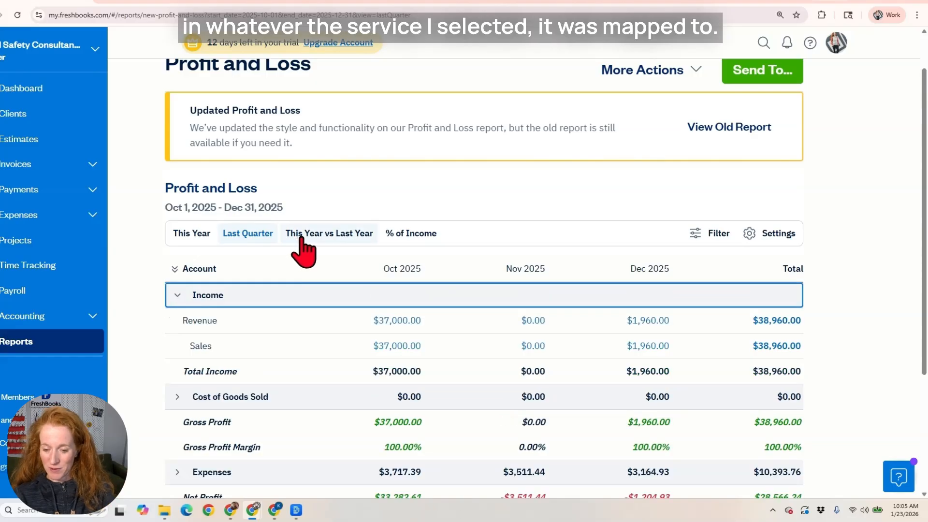